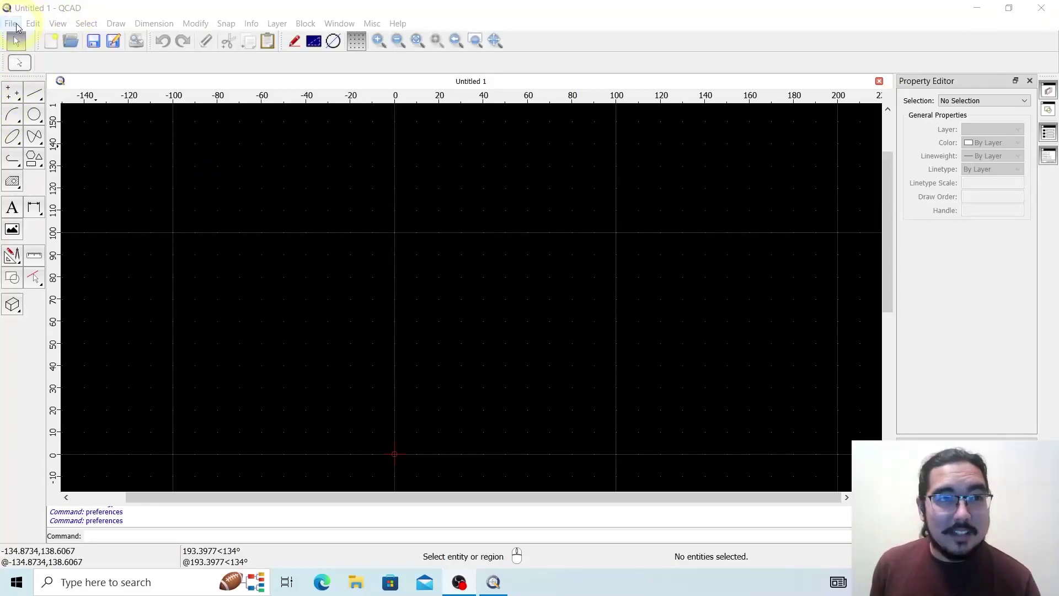
Step: Open Edit > Application Preferences and drag its corner to enlarge the dialog
{"action": "left_click", "coordinate": [33, 22]}
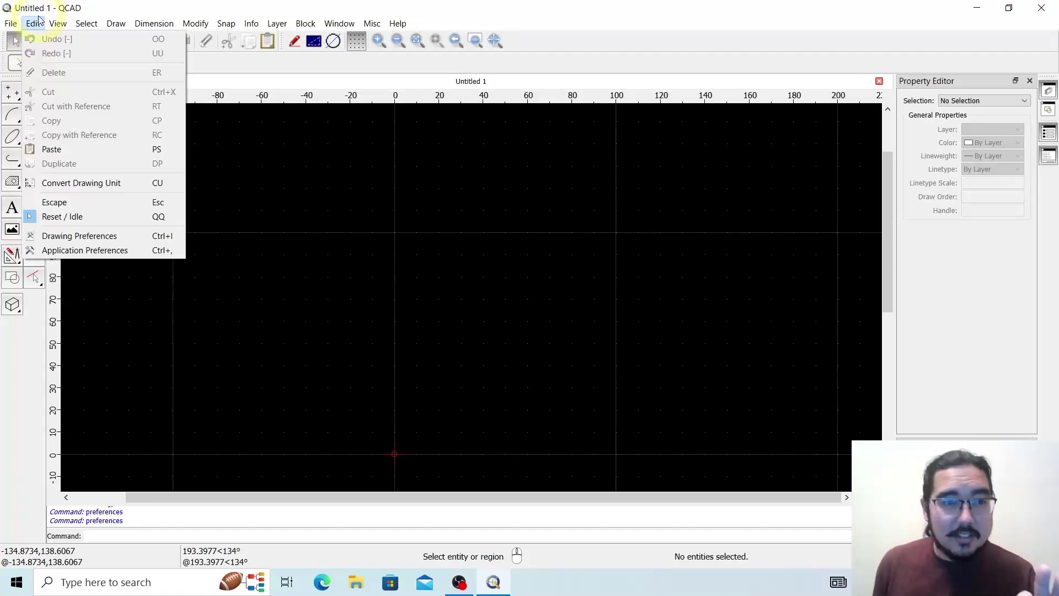
{"action": "left_click", "coordinate": [105, 252]}
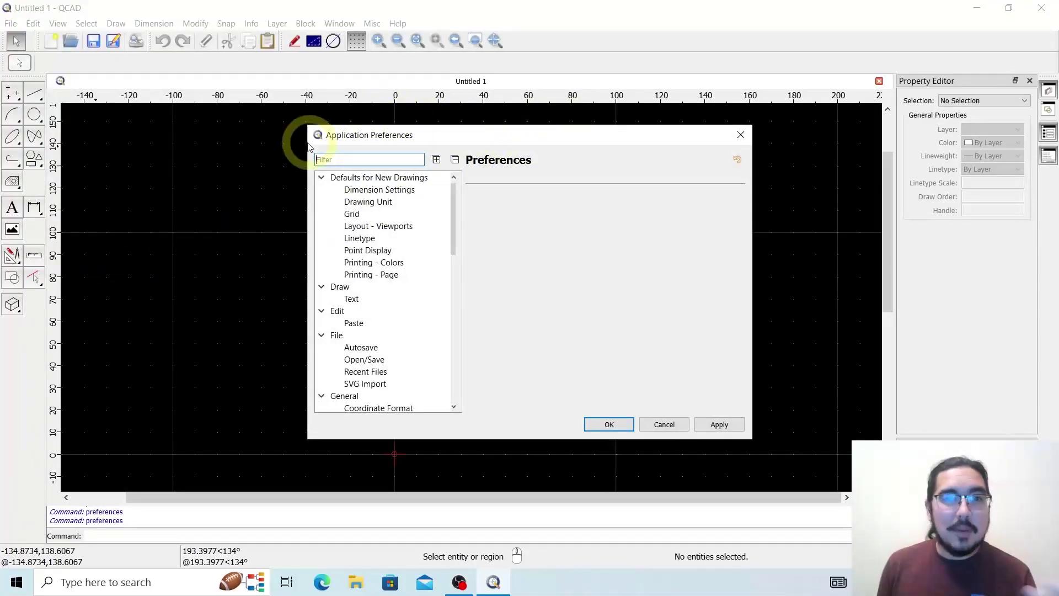
{"action": "left_click_drag", "start_coordinate": [309, 127], "coordinate": [194, 113]}
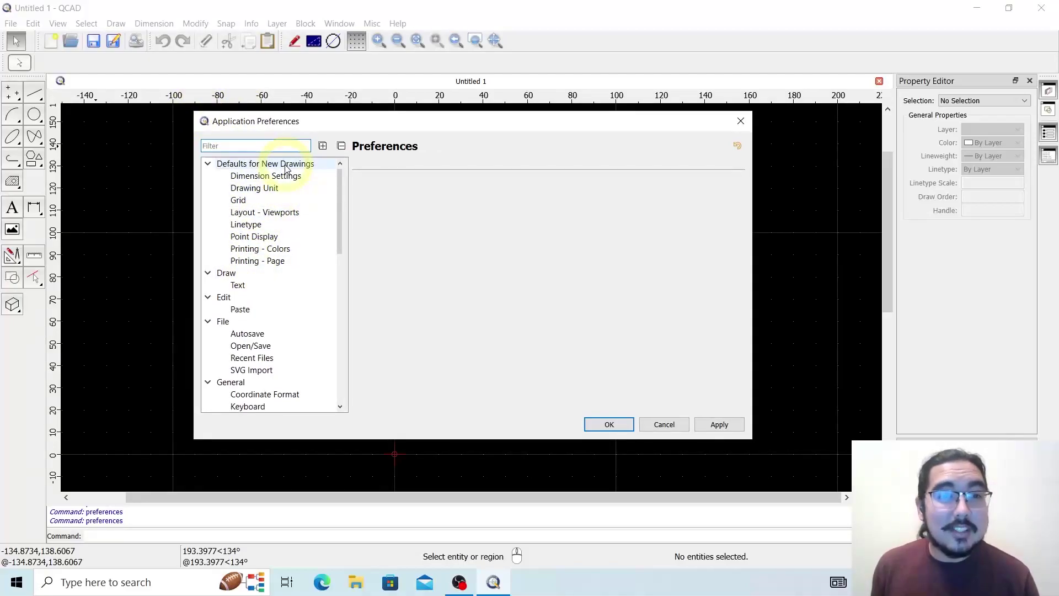
{"action": "scroll", "coordinate": [286, 168], "scroll_direction": "down", "scroll_amount": 12}
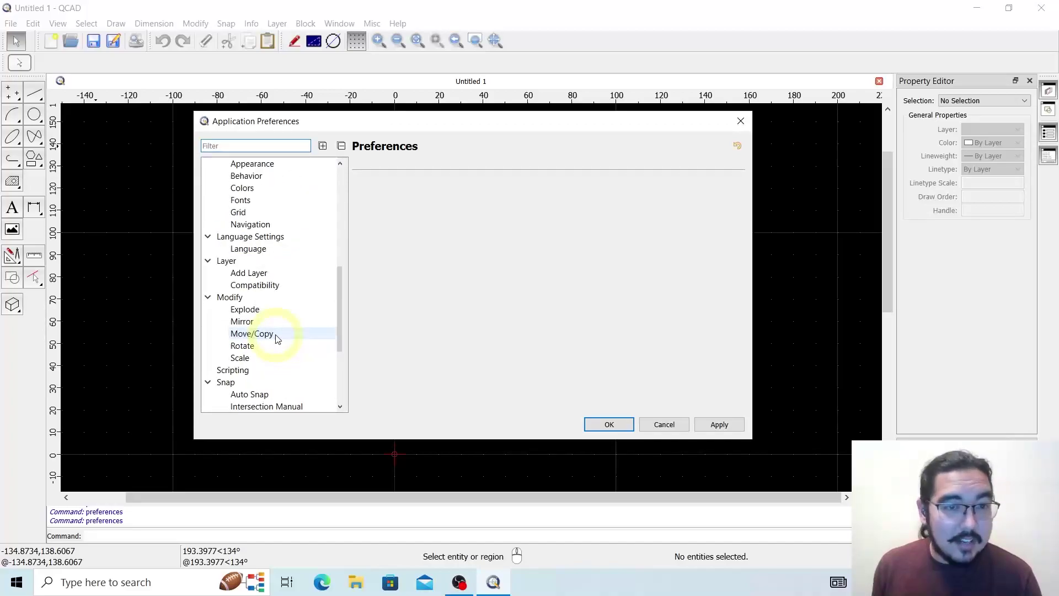
{"action": "scroll", "coordinate": [276, 338], "scroll_direction": "up", "scroll_amount": 12}
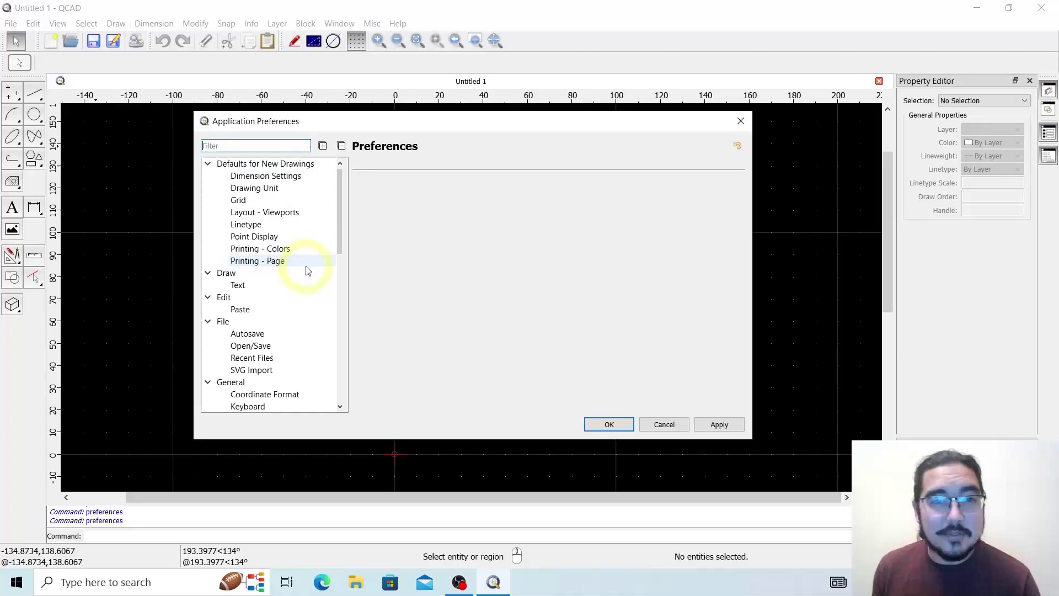
Step: Show the new-drawing Dimension Settings page with Decimal 0.0000 linear format and Decimal Degrees angles
{"action": "left_click", "coordinate": [270, 179]}
{"action": "scroll", "coordinate": [634, 229], "scroll_direction": "down", "scroll_amount": 4}
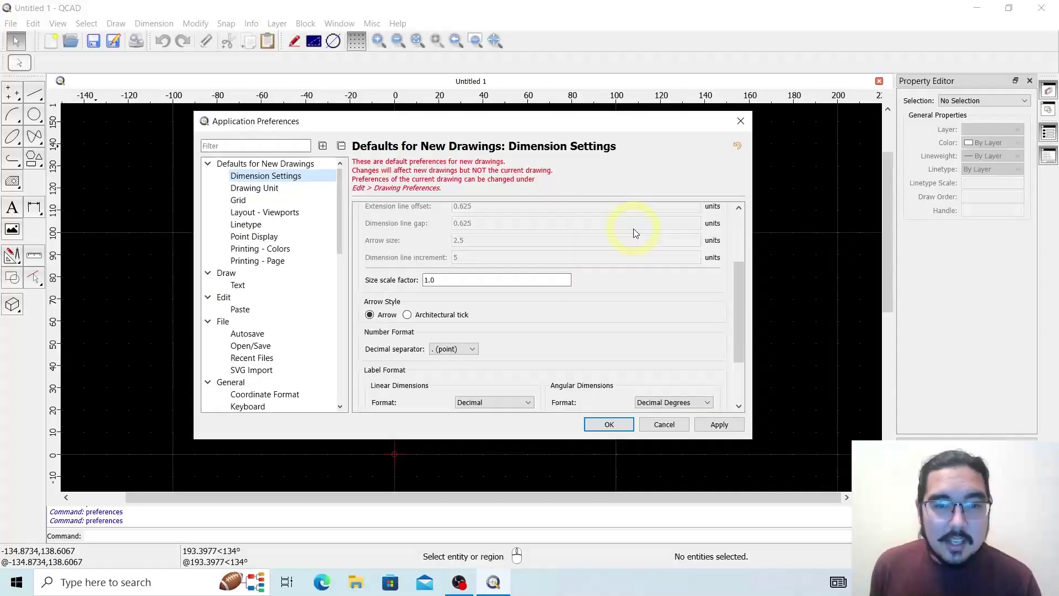
{"action": "scroll", "coordinate": [644, 249], "scroll_direction": "up", "scroll_amount": 3}
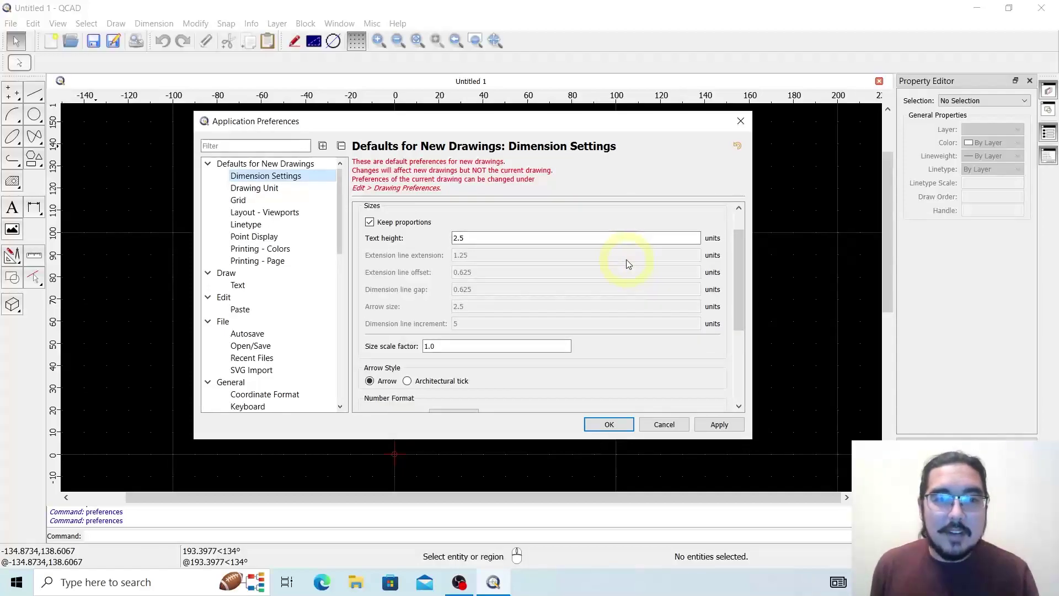
{"action": "scroll", "coordinate": [465, 253], "scroll_direction": "down", "scroll_amount": 1}
{"action": "scroll", "coordinate": [473, 253], "scroll_direction": "up", "scroll_amount": 1}
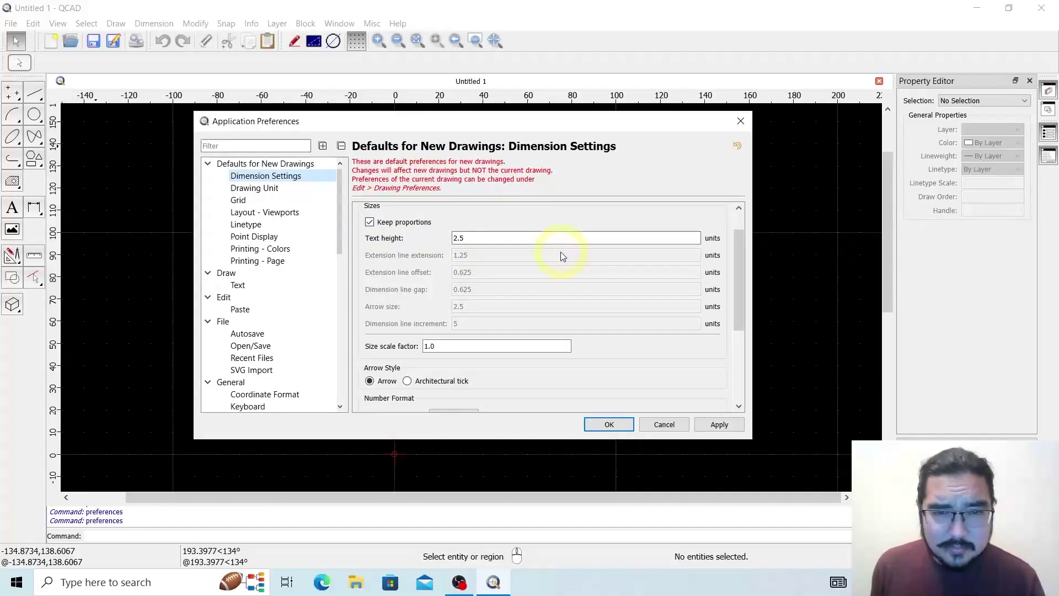
{"action": "scroll", "coordinate": [562, 253], "scroll_direction": "down", "scroll_amount": 1}
{"action": "scroll", "coordinate": [548, 263], "scroll_direction": "up", "scroll_amount": 1}
Step: Inspect the default dimension text height of 2.5 and scroll through the remaining dimension options
{"action": "left_click", "coordinate": [463, 238]}
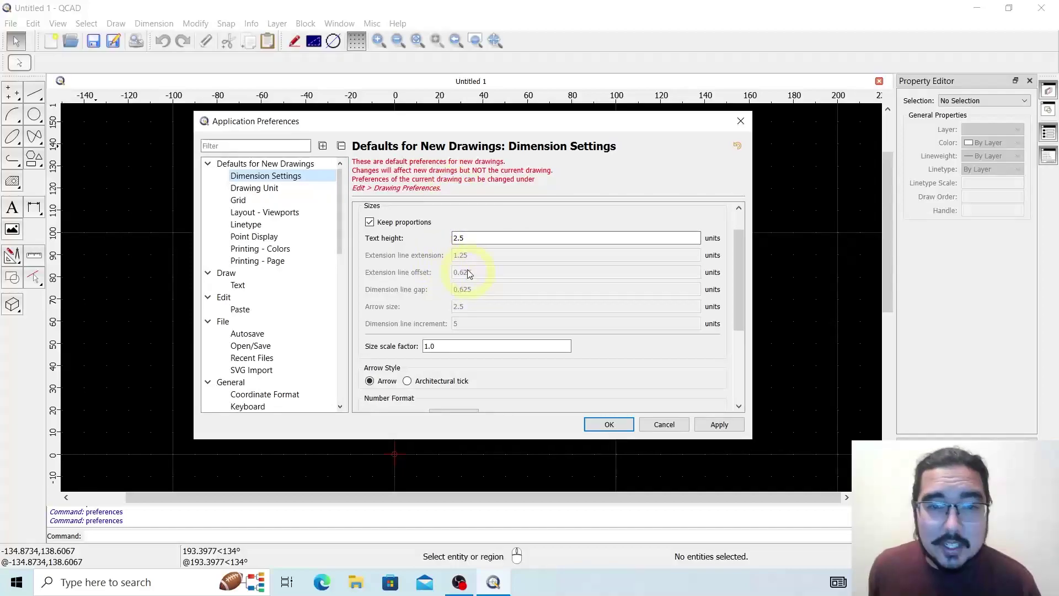
{"action": "scroll", "coordinate": [480, 274], "scroll_direction": "down", "scroll_amount": 1}
{"action": "scroll", "coordinate": [480, 274], "scroll_direction": "down", "scroll_amount": 3}
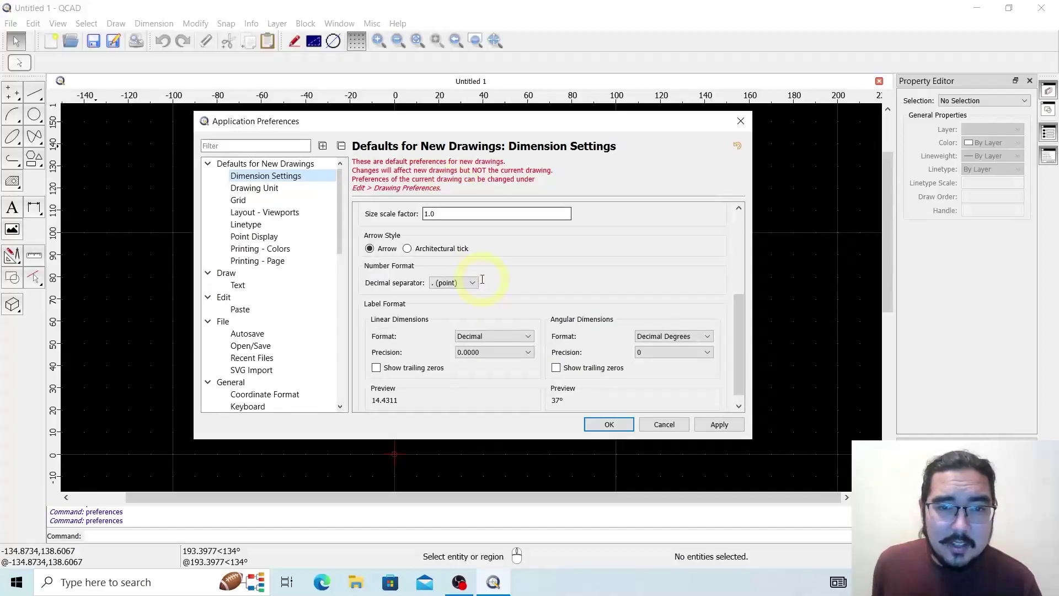
{"action": "scroll", "coordinate": [516, 282], "scroll_direction": "up", "scroll_amount": 1}
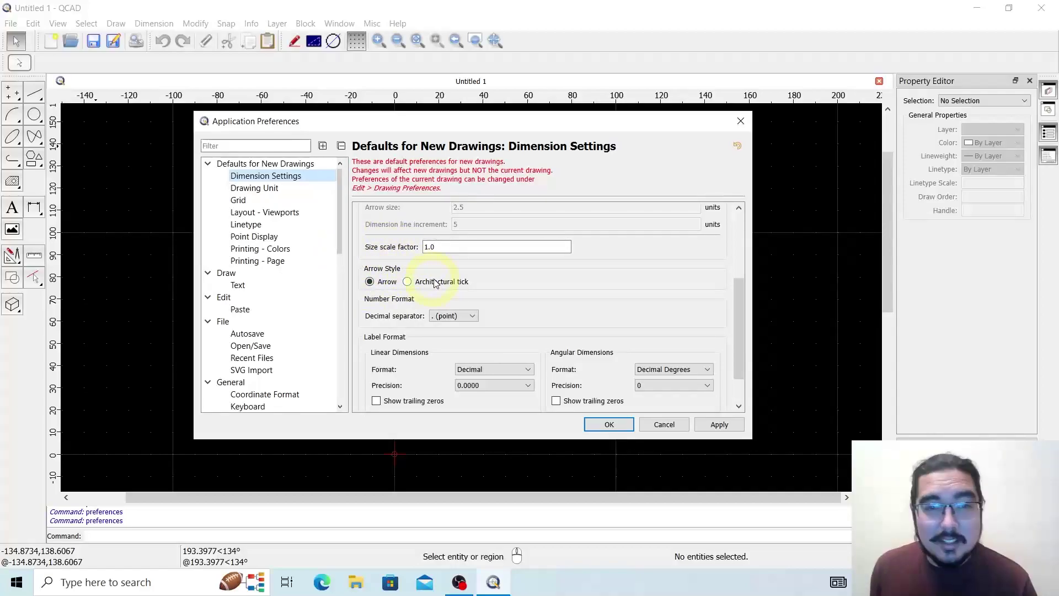
{"action": "scroll", "coordinate": [510, 290], "scroll_direction": "down", "scroll_amount": 1}
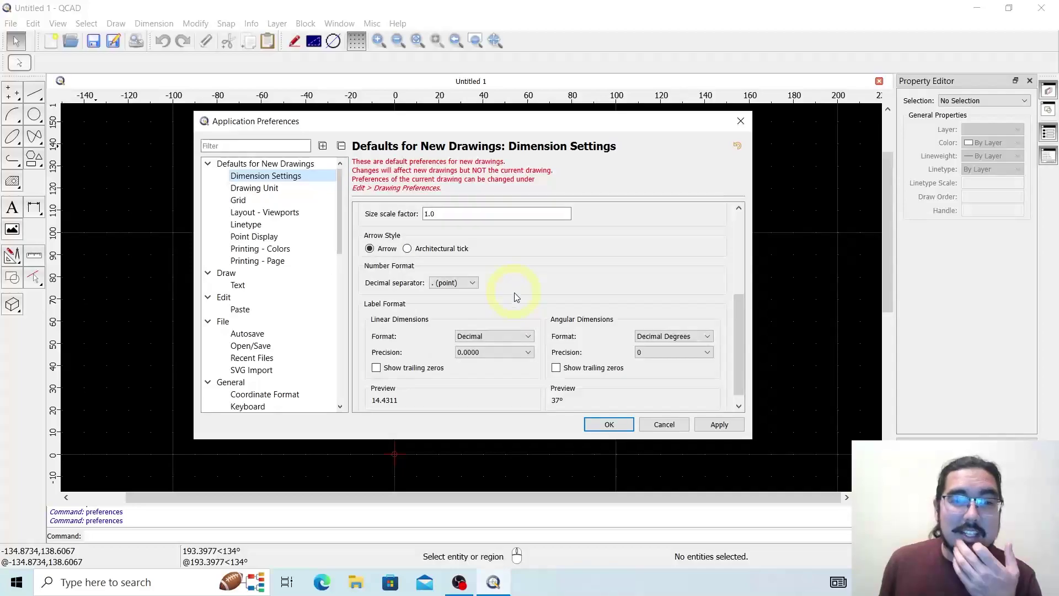
{"action": "scroll", "coordinate": [522, 299], "scroll_direction": "down", "scroll_amount": 1}
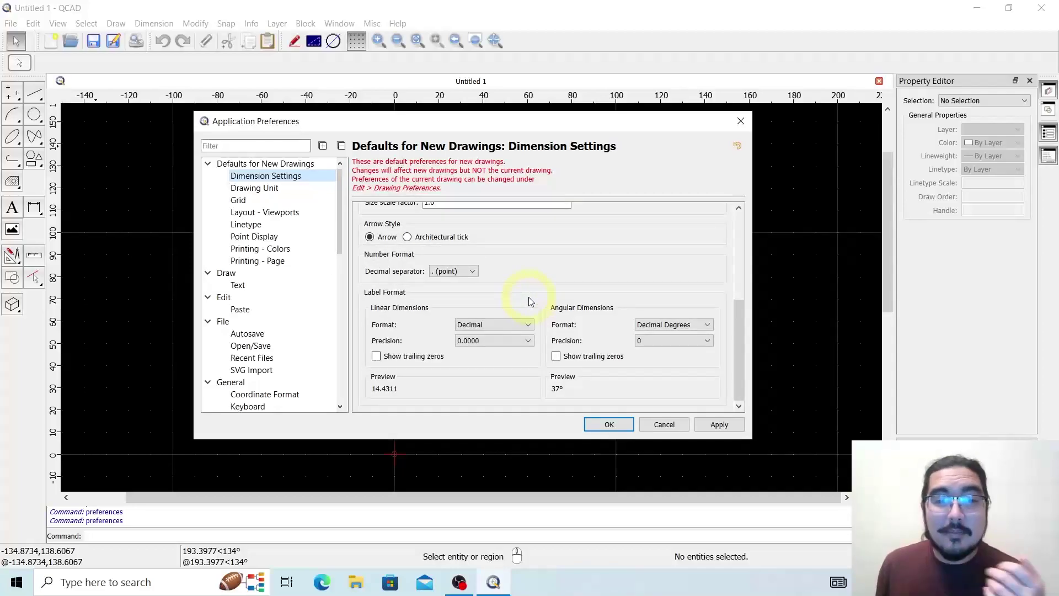
{"action": "left_click", "coordinate": [508, 324]}
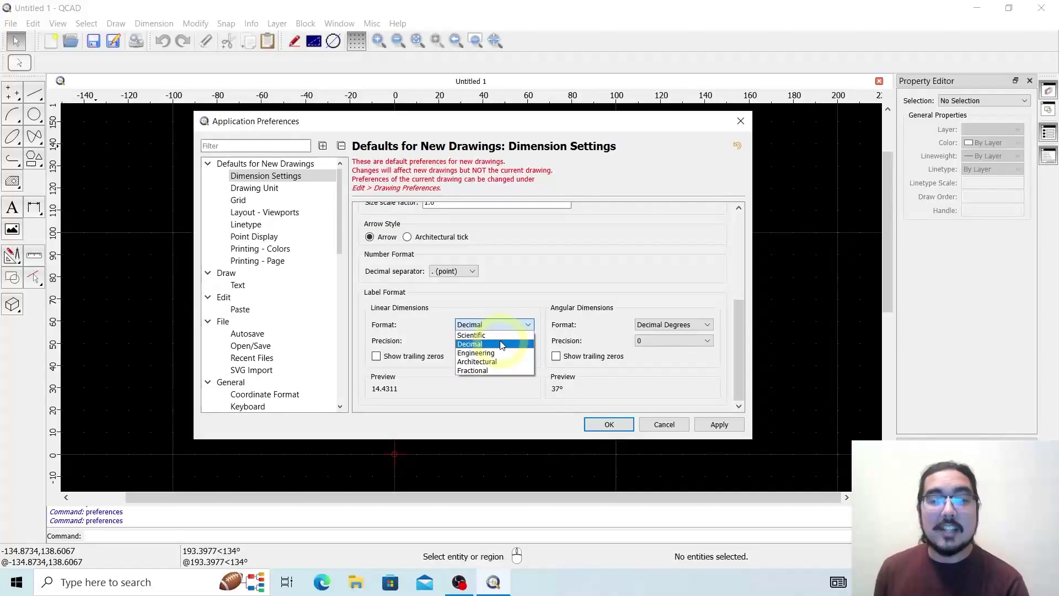
{"action": "left_click", "coordinate": [502, 344]}
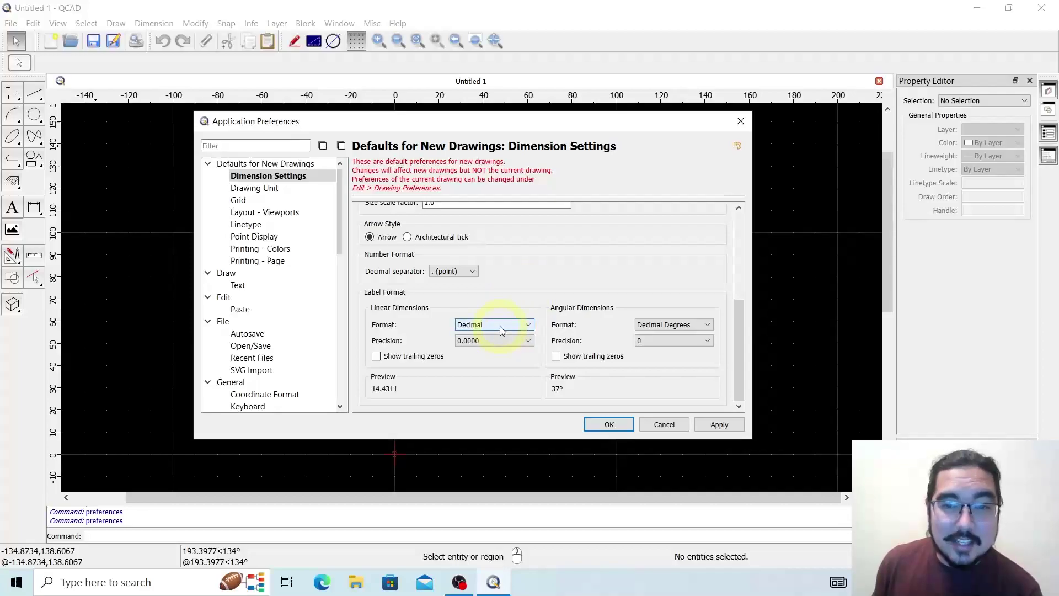
{"action": "left_click", "coordinate": [666, 325]}
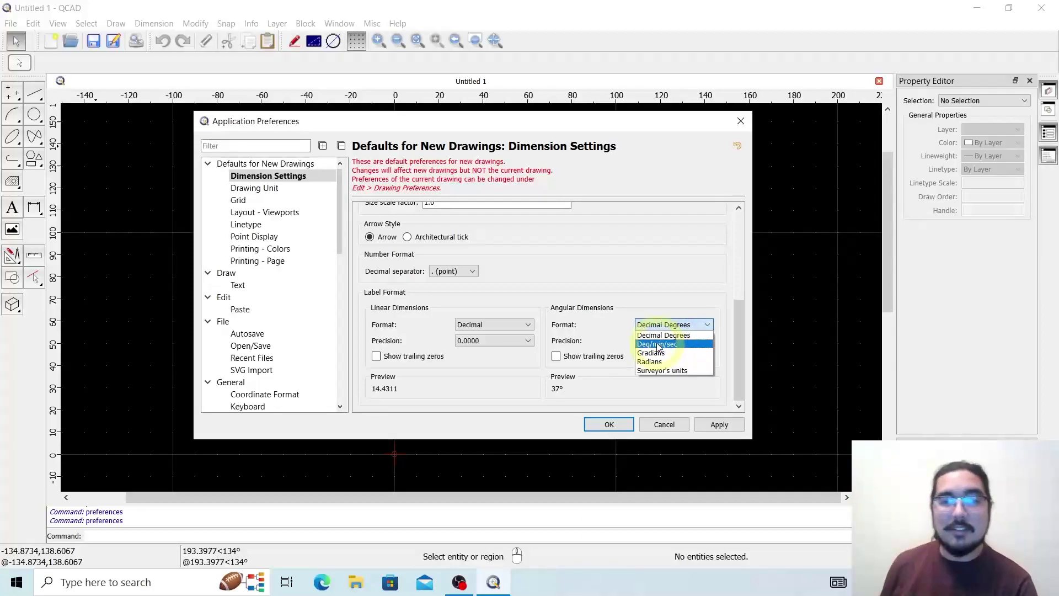
{"action": "left_click", "coordinate": [666, 345]}
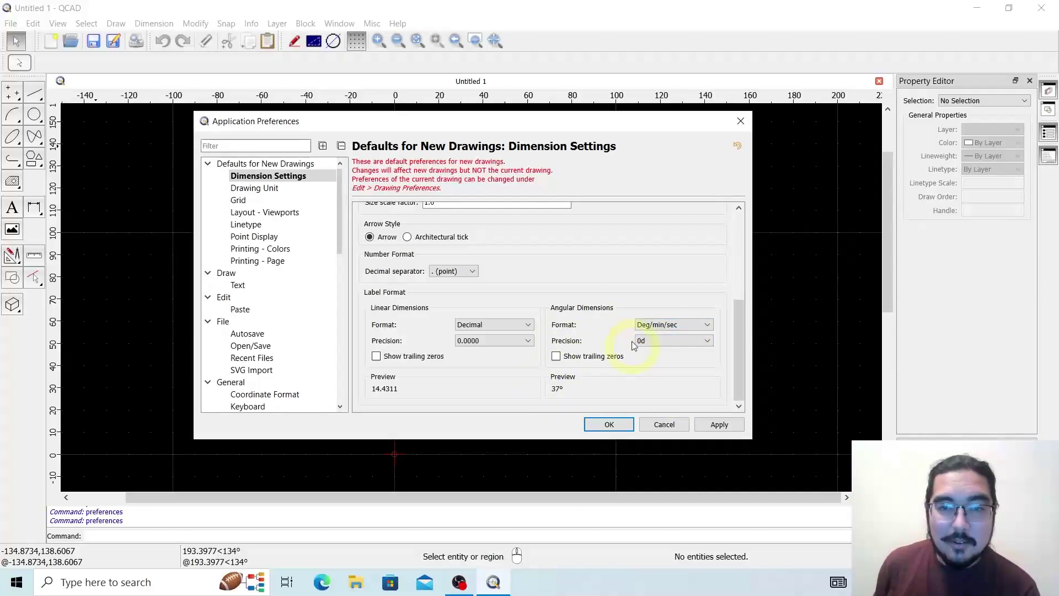
{"action": "left_click", "coordinate": [676, 325]}
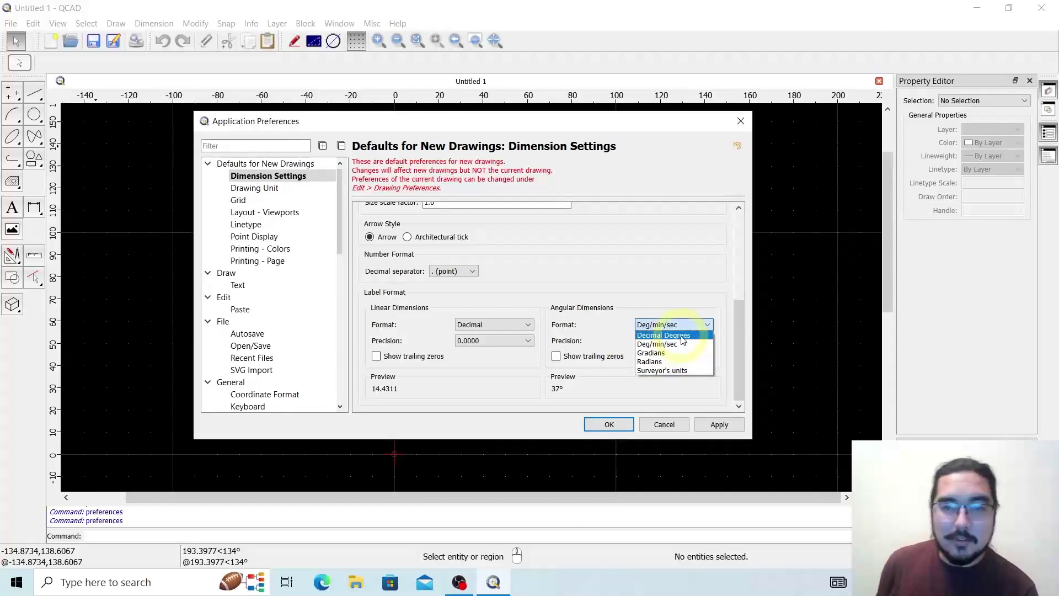
{"action": "left_click", "coordinate": [683, 338]}
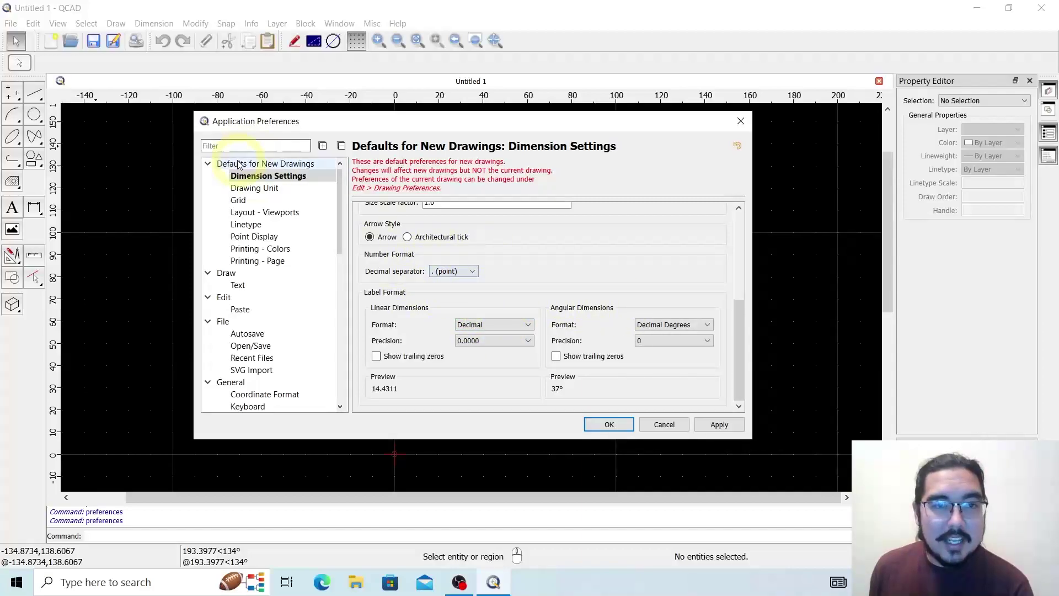
Step: Set the default Drawing unit and Paper unit to Inch, keeping the Imperial measurement system
{"action": "left_click", "coordinate": [275, 190]}
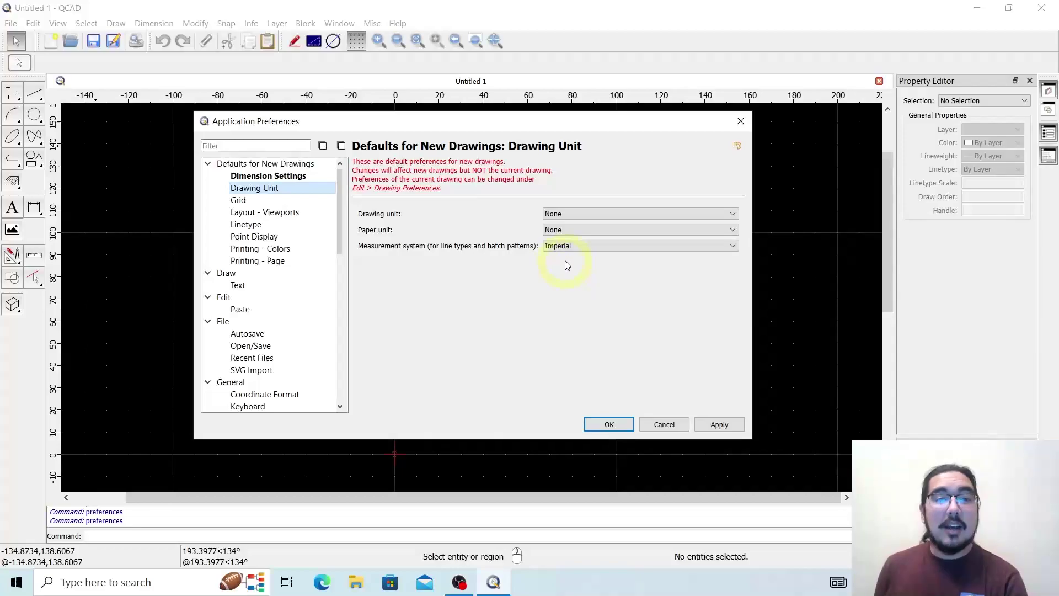
{"action": "left_click", "coordinate": [573, 214]}
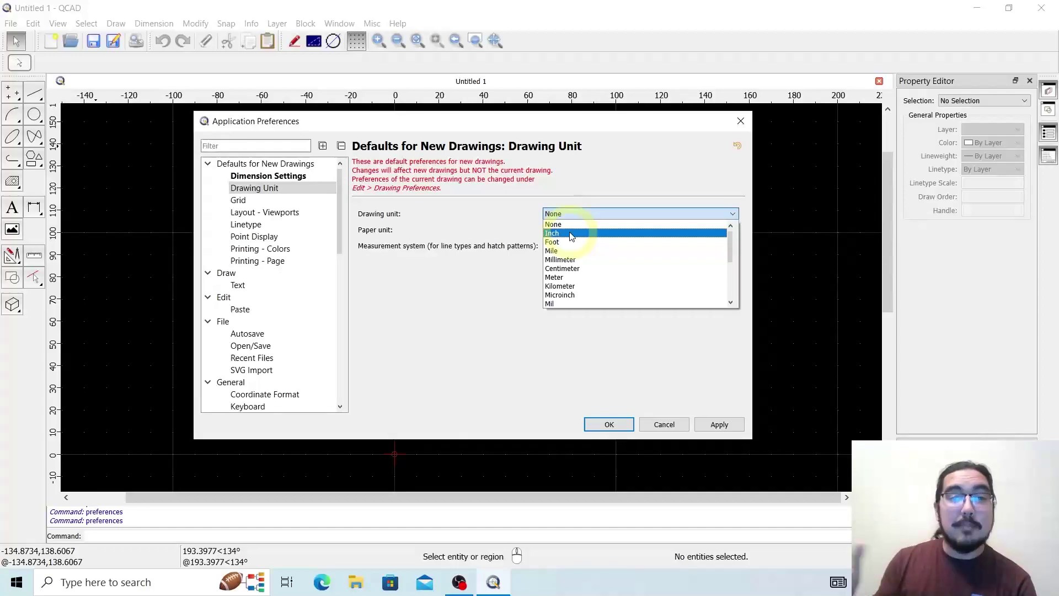
{"action": "left_click", "coordinate": [571, 234]}
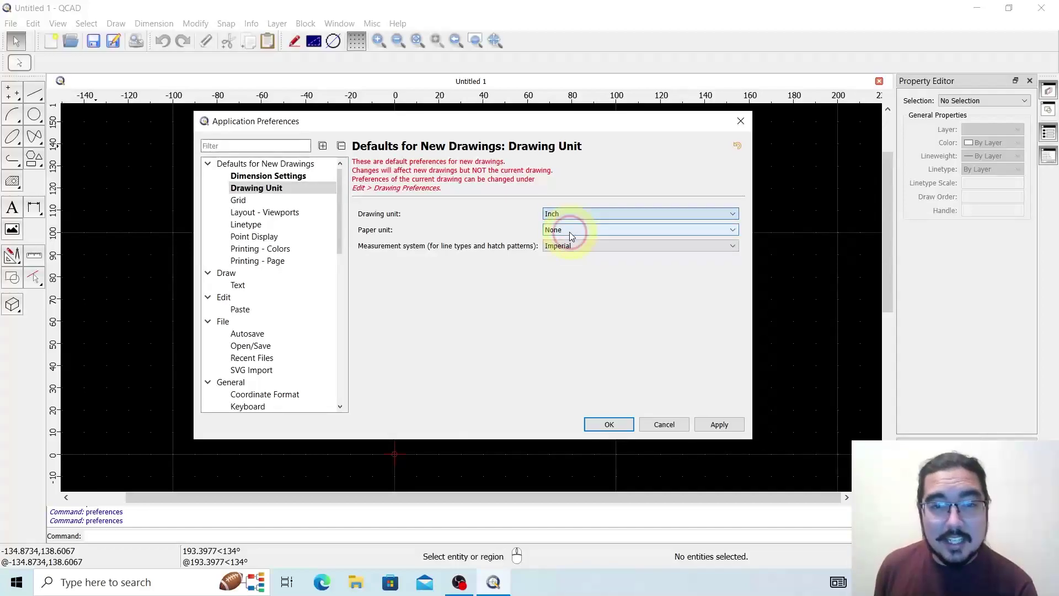
{"action": "left_click", "coordinate": [566, 233]}
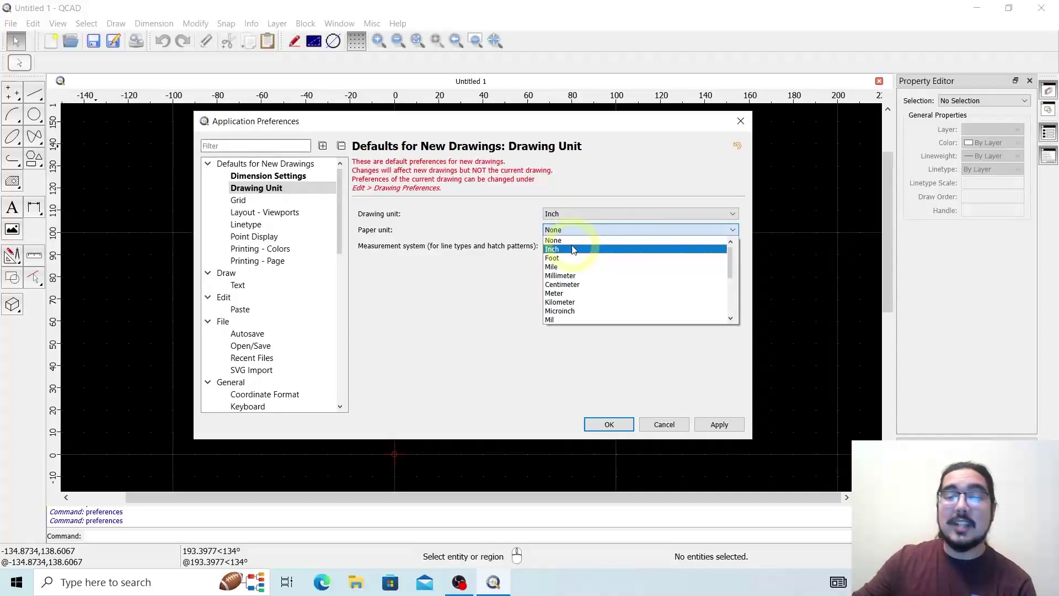
{"action": "left_click", "coordinate": [572, 250]}
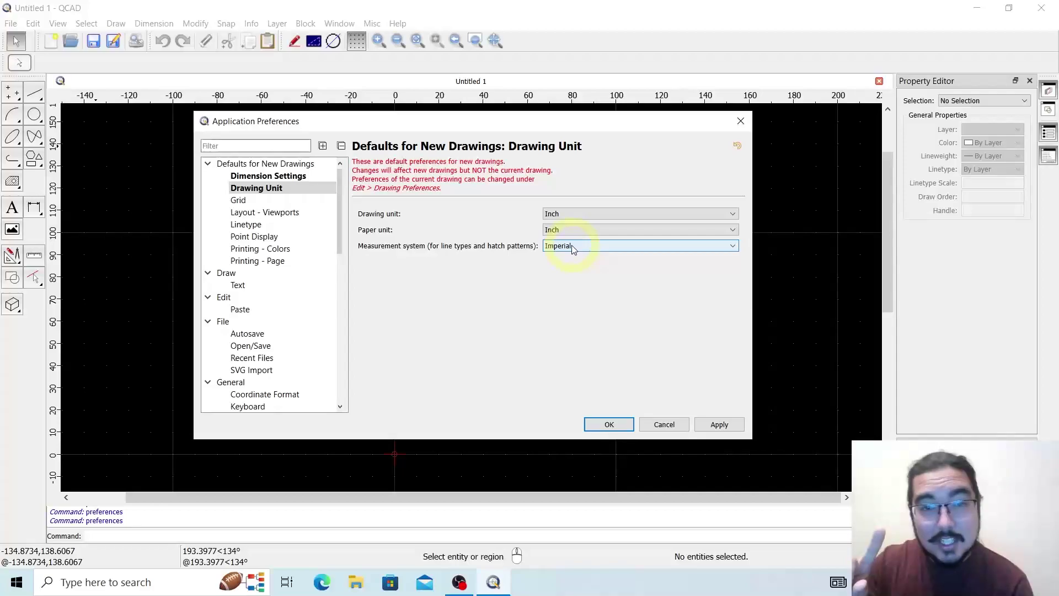
{"action": "left_click", "coordinate": [566, 318]}
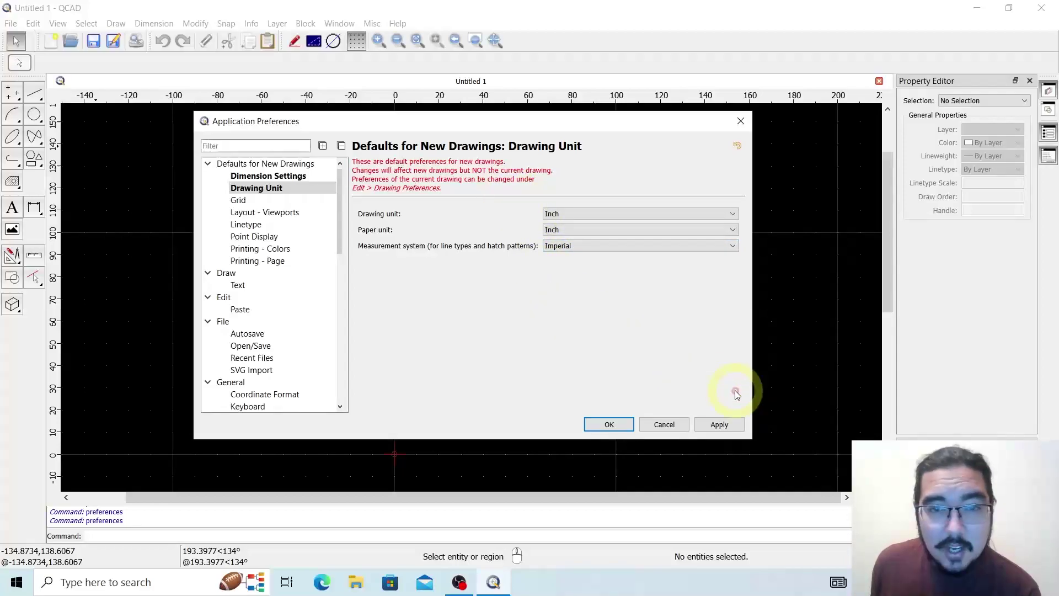
Step: Show the new-drawing Grid defaults and apply them
{"action": "left_click", "coordinate": [281, 178]}
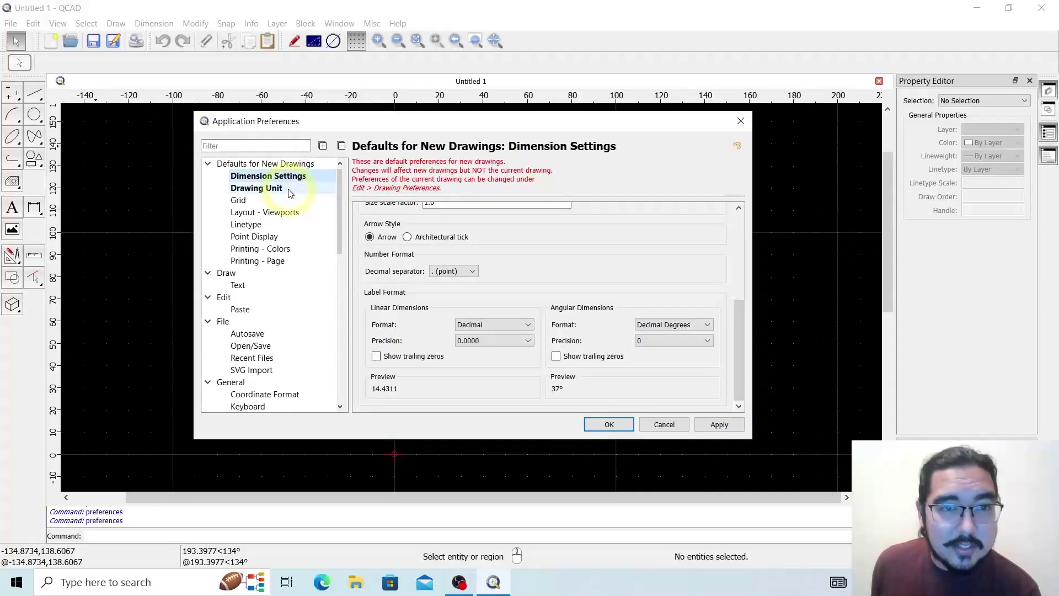
{"action": "left_click", "coordinate": [282, 188]}
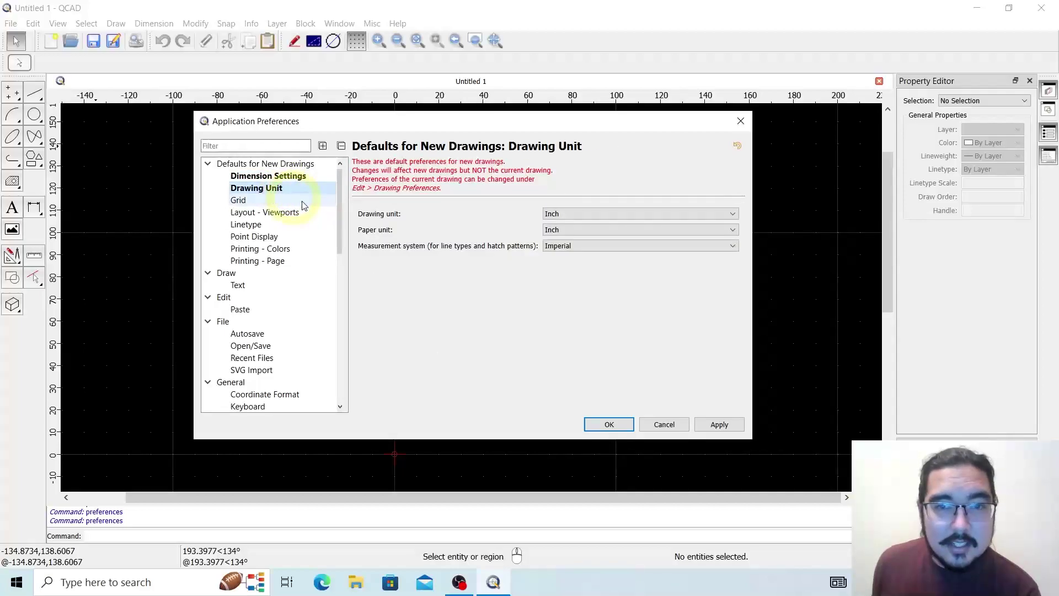
{"action": "left_click", "coordinate": [246, 200]}
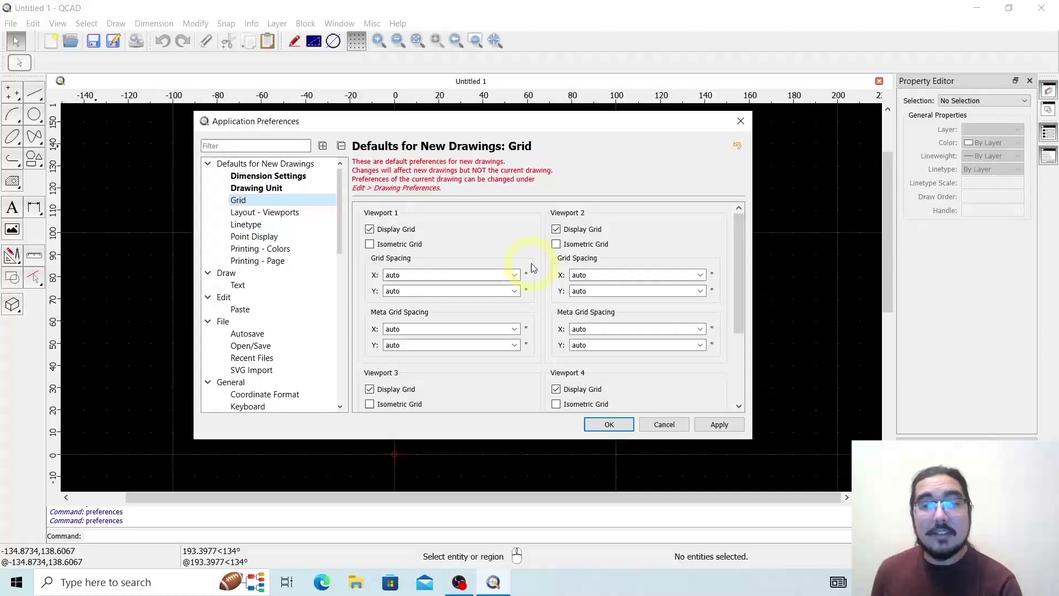
{"action": "left_click_drag", "start_coordinate": [397, 123], "coordinate": [356, 119]}
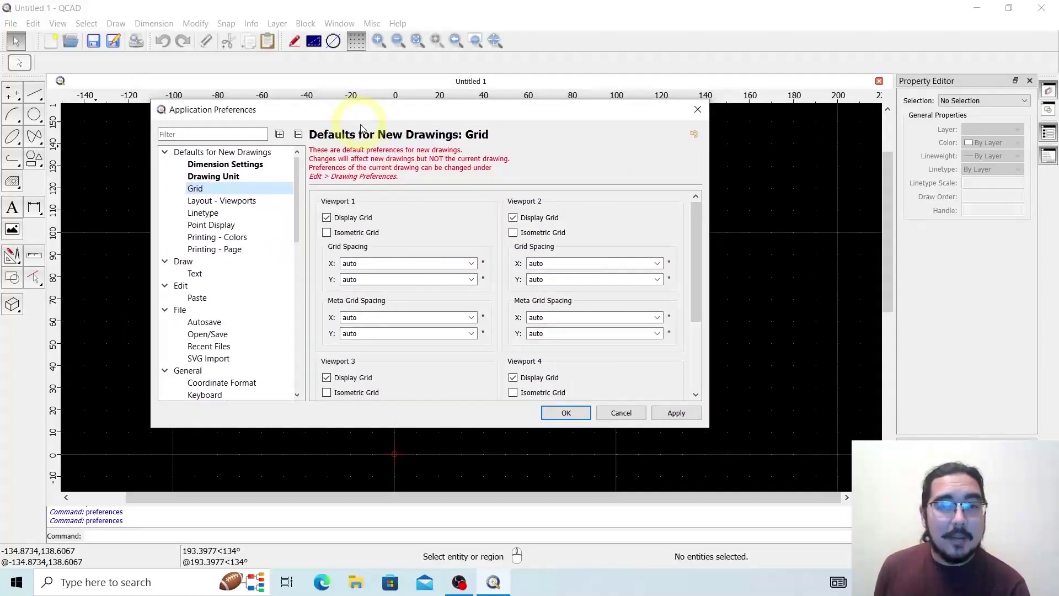
{"action": "left_click", "coordinate": [678, 414]}
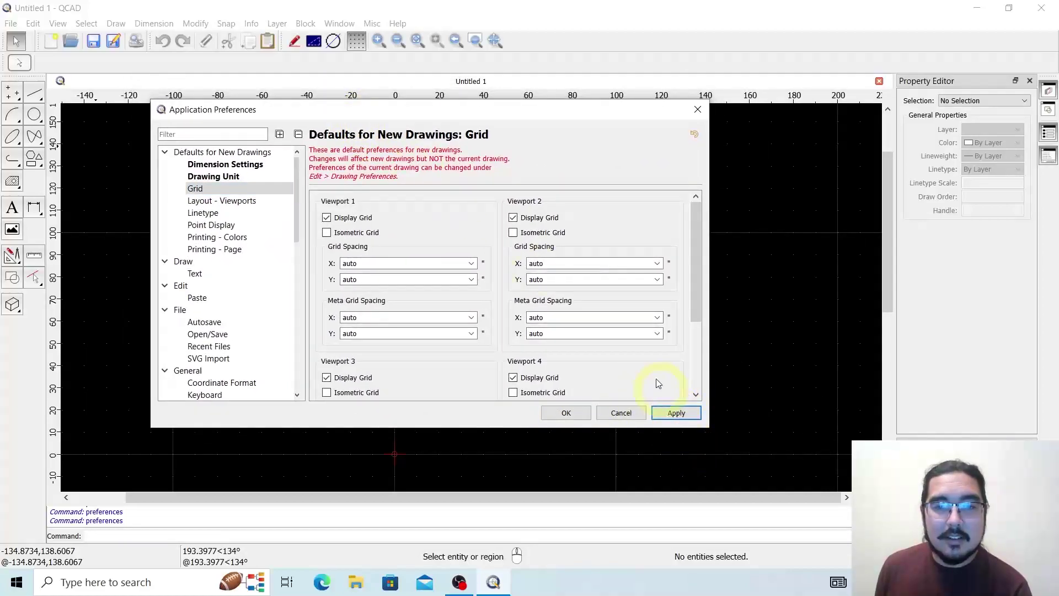
Step: Recheck the default dimension label format, then inspect the viewport grid spacing fields on Grid
{"action": "left_click", "coordinate": [232, 165]}
{"action": "left_click", "coordinate": [673, 414]}
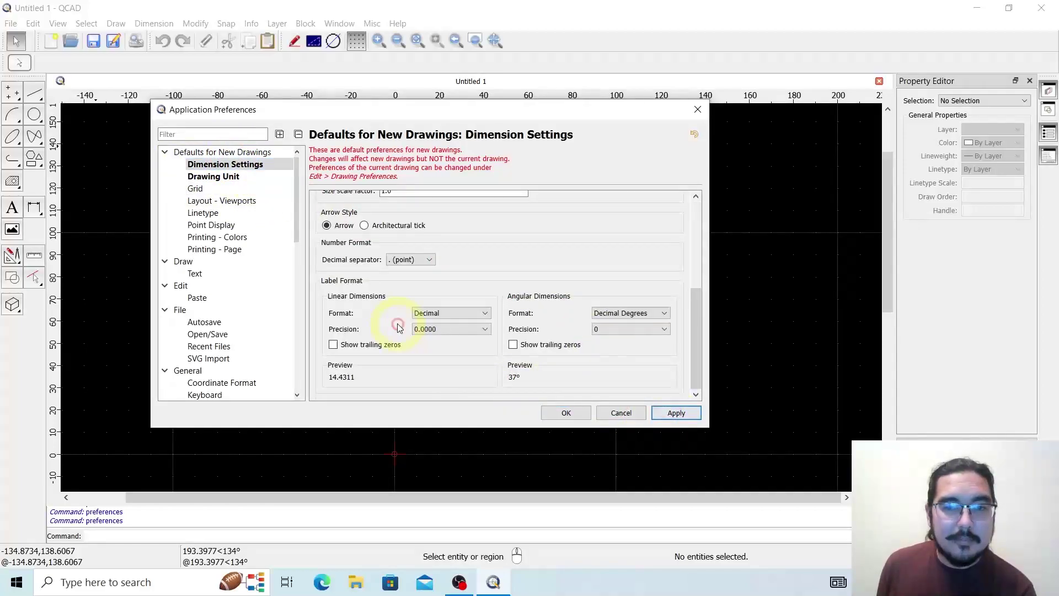
{"action": "left_click", "coordinate": [196, 188]}
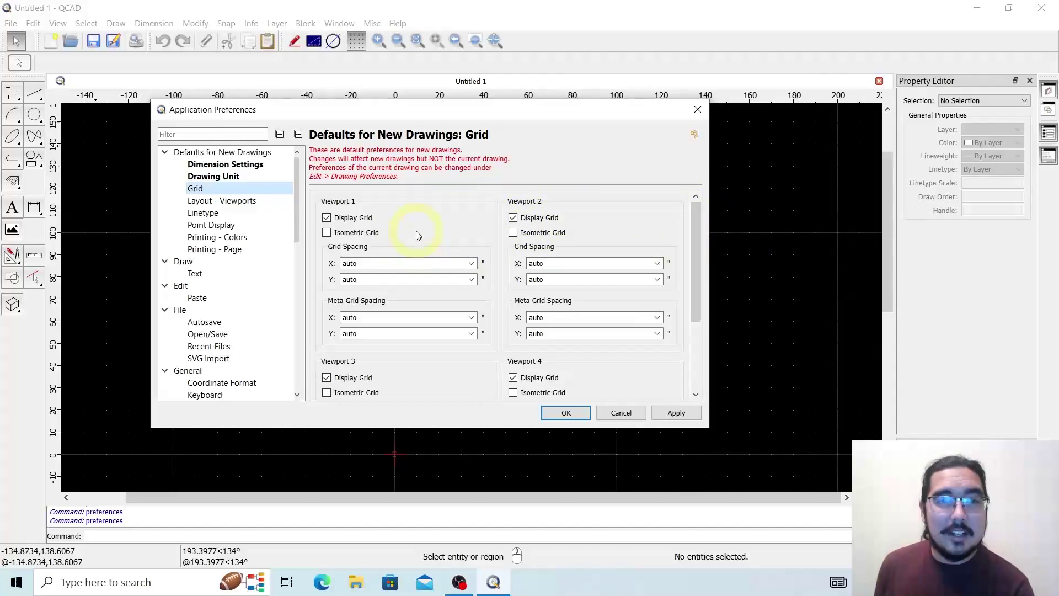
{"action": "scroll", "coordinate": [430, 254], "scroll_direction": "down", "scroll_amount": 3}
{"action": "left_click", "coordinate": [393, 303]}
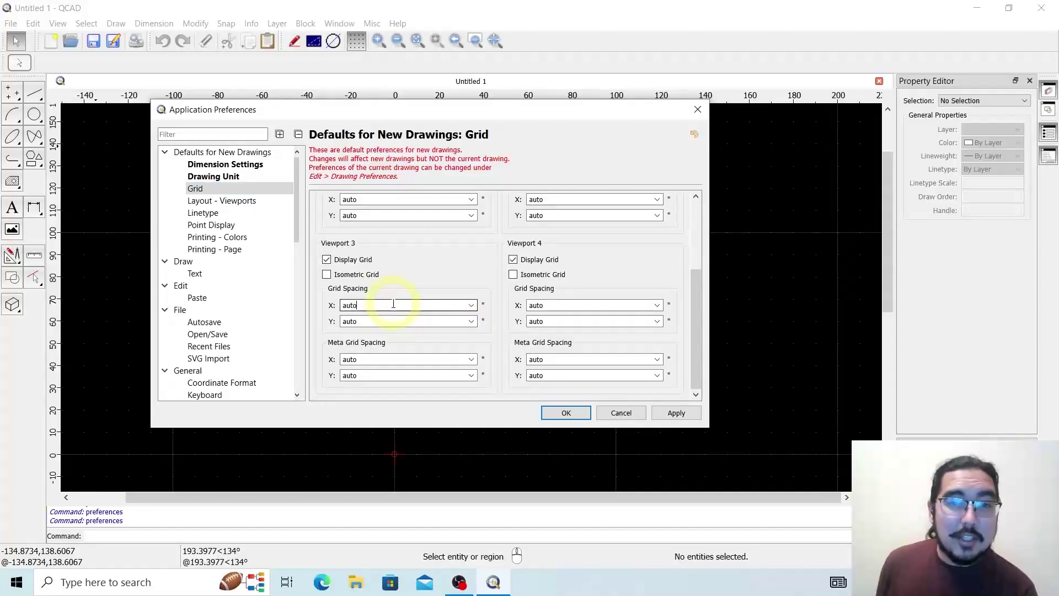
{"action": "scroll", "coordinate": [544, 299], "scroll_direction": "up", "scroll_amount": 3}
{"action": "left_click", "coordinate": [529, 300]}
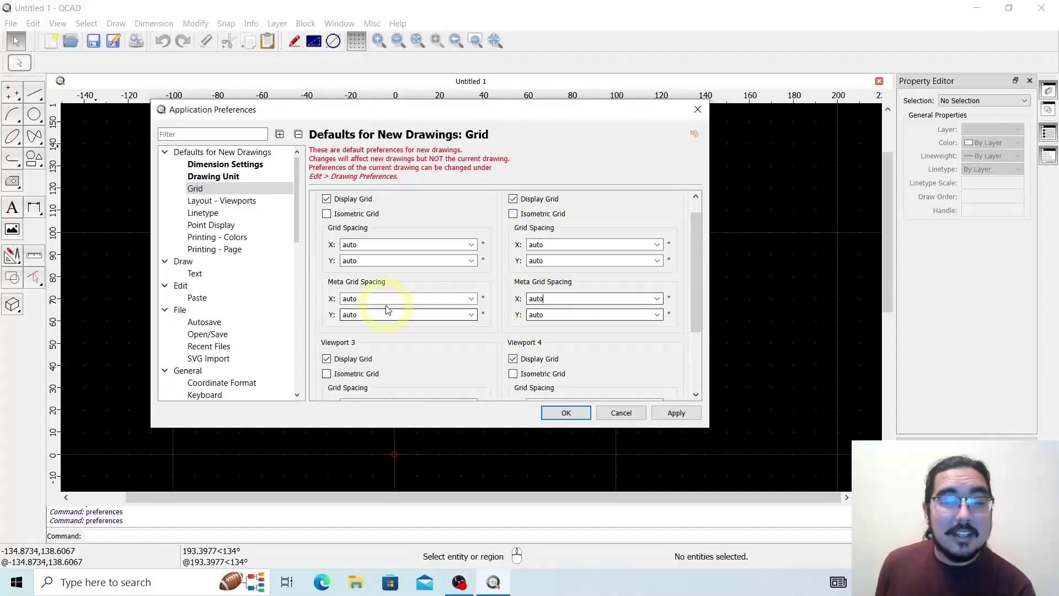
Step: Try Two: Vertical, Two: Horizontal, Three: Left and Three: Right layouts, leaving Three: Right as default
{"action": "left_click", "coordinate": [243, 201]}
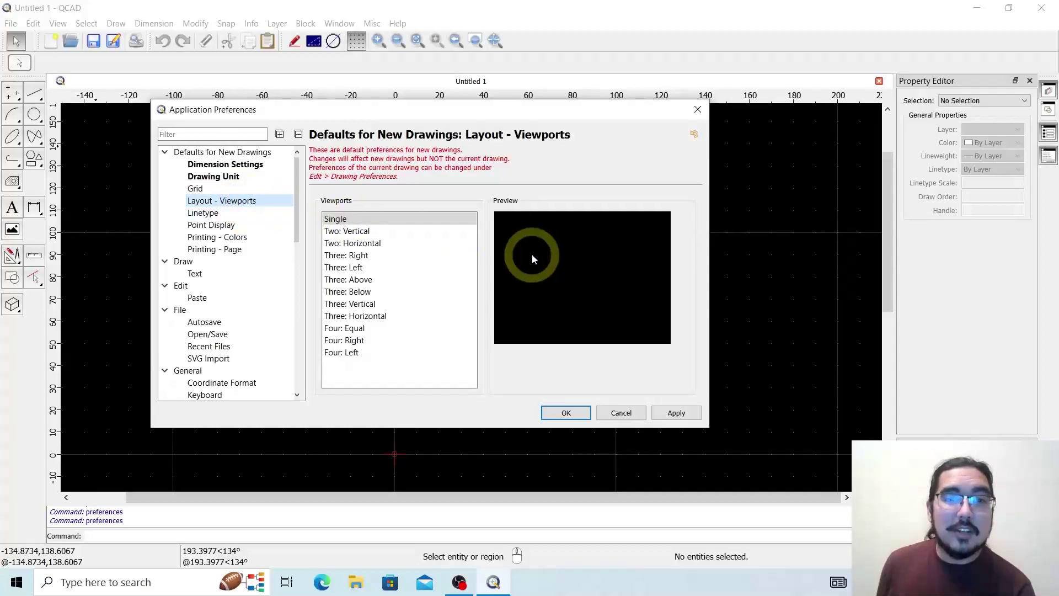
{"action": "left_click", "coordinate": [348, 230]}
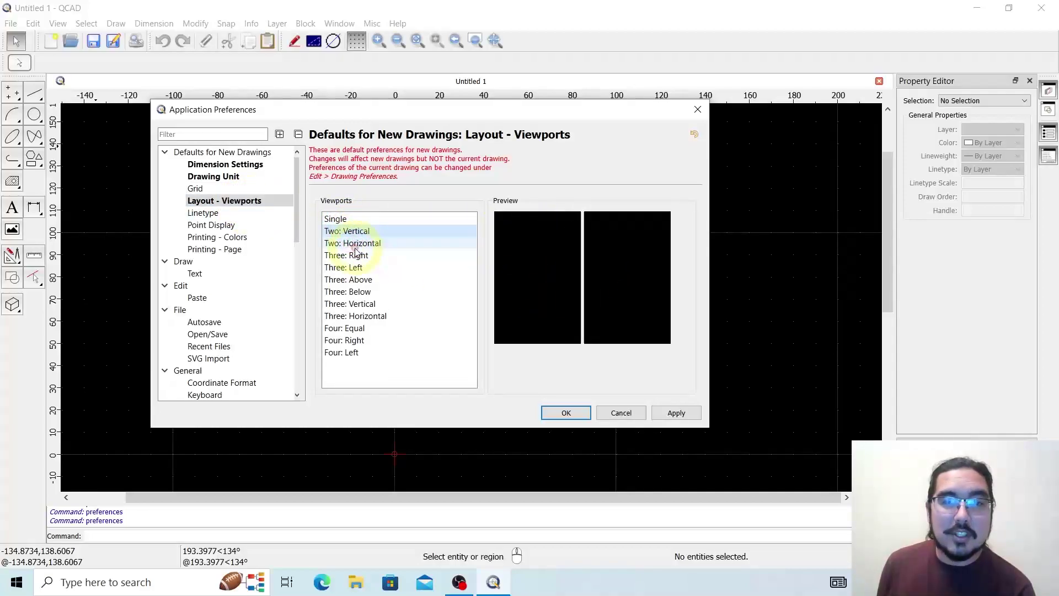
{"action": "left_click", "coordinate": [355, 246]}
{"action": "left_click", "coordinate": [340, 267]}
{"action": "left_click", "coordinate": [353, 255]}
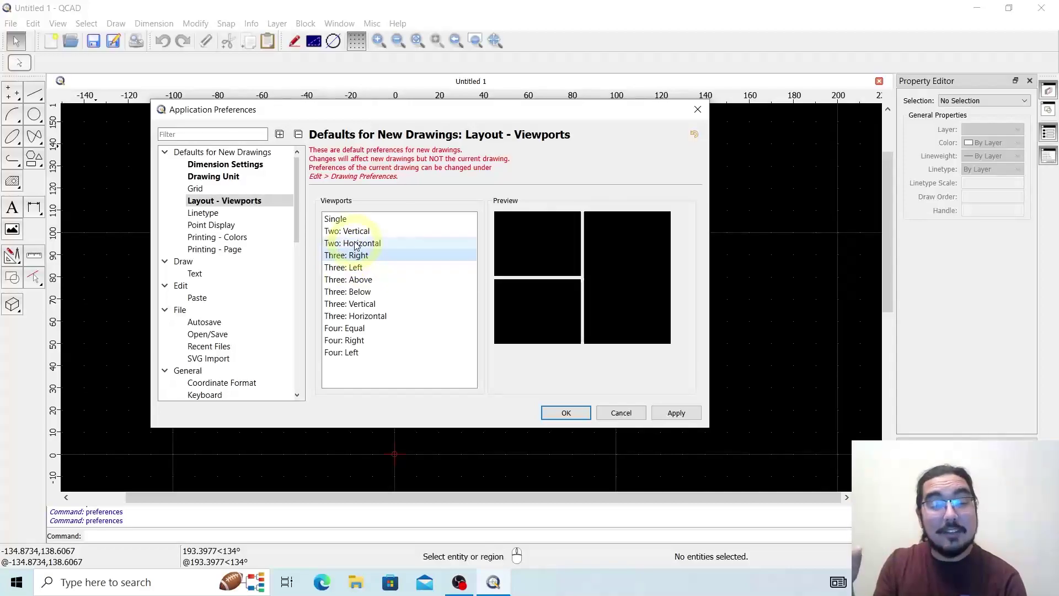
{"action": "left_click", "coordinate": [254, 212]}
{"action": "left_click", "coordinate": [253, 202]}
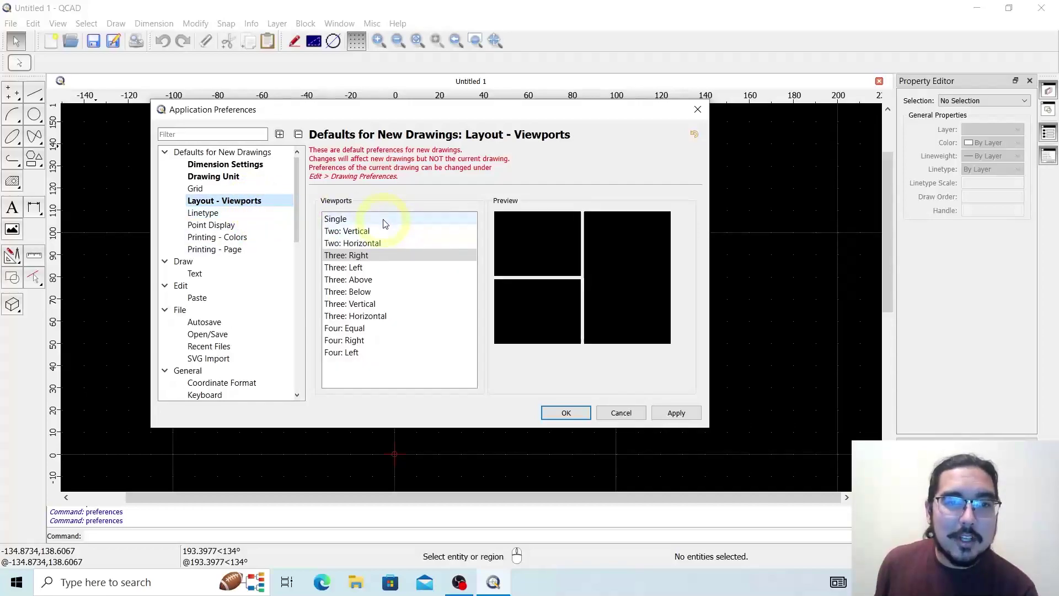
{"action": "left_click", "coordinate": [402, 263]}
{"action": "left_click", "coordinate": [231, 188]}
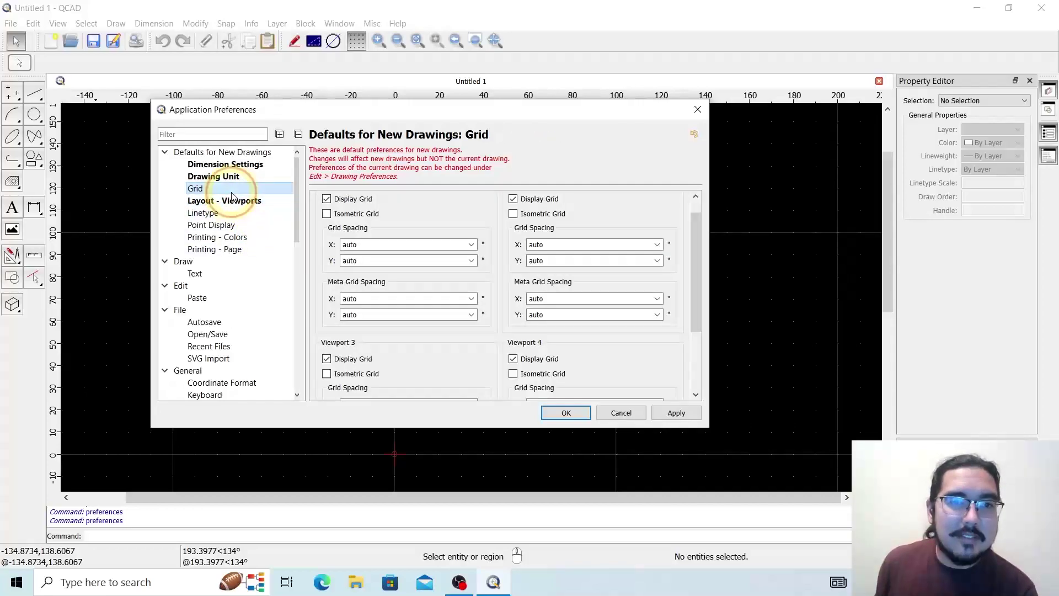
Step: Set the new-drawing default paper size to ANSI A (Letter), then view the Printing - Colors defaults
{"action": "left_click", "coordinate": [227, 226]}
{"action": "left_click", "coordinate": [227, 238]}
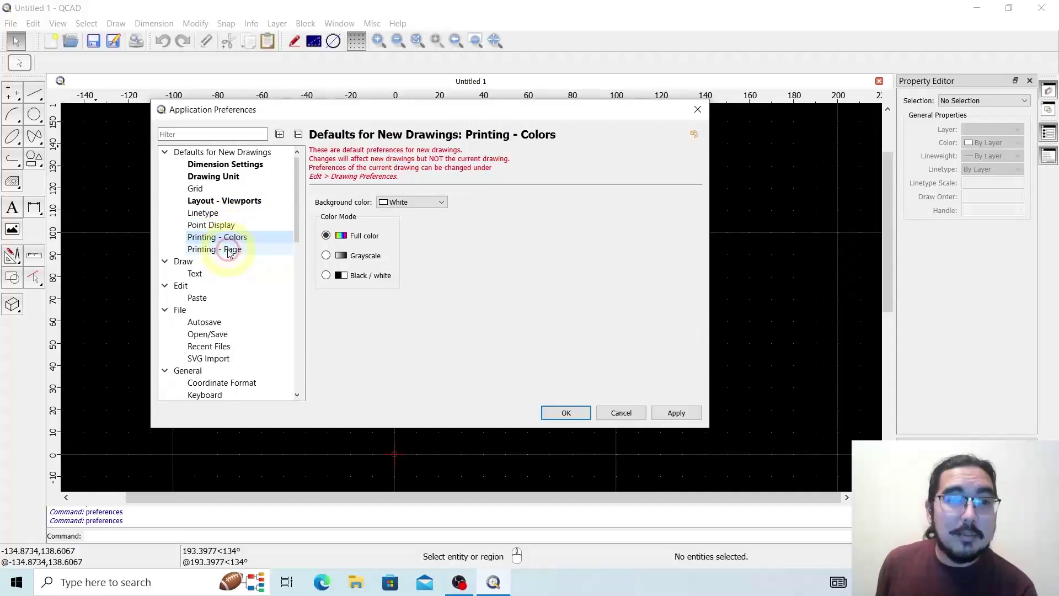
{"action": "left_click", "coordinate": [230, 252]}
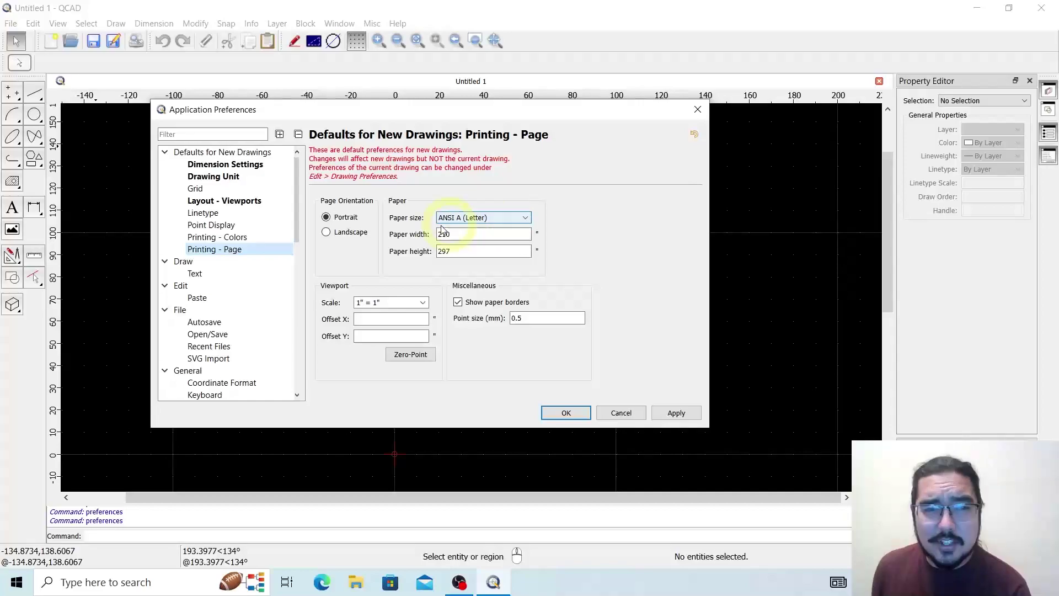
{"action": "left_click", "coordinate": [484, 218]}
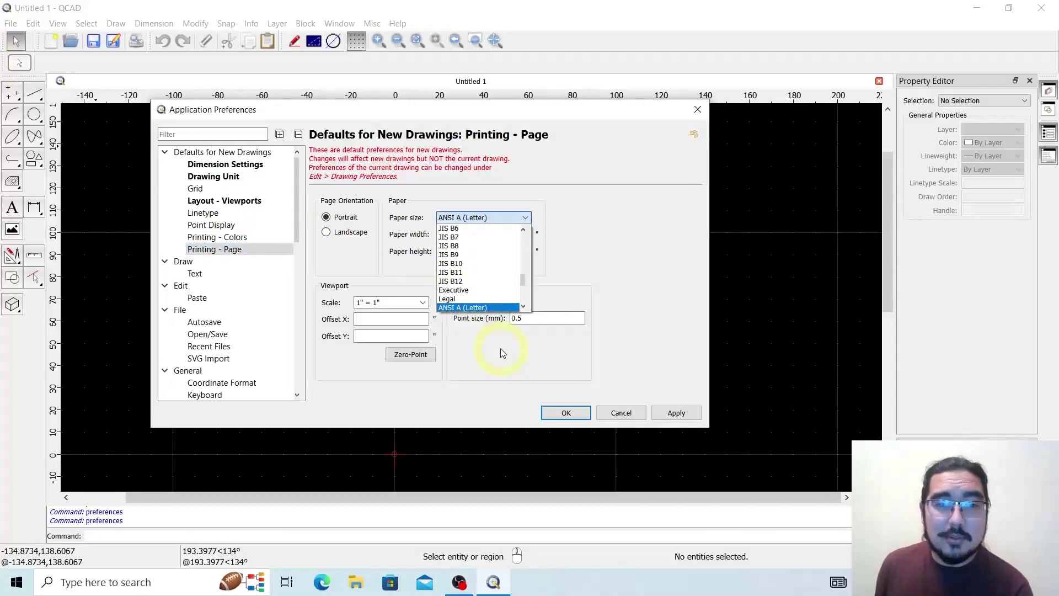
{"action": "scroll", "coordinate": [480, 270], "scroll_direction": "down", "scroll_amount": 2}
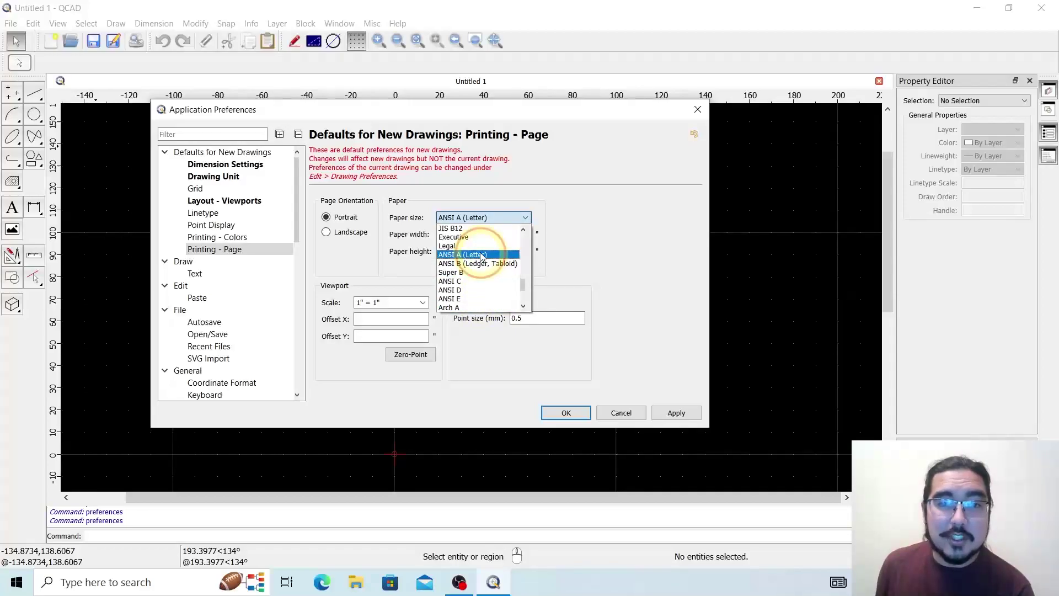
{"action": "left_click", "coordinate": [481, 255]}
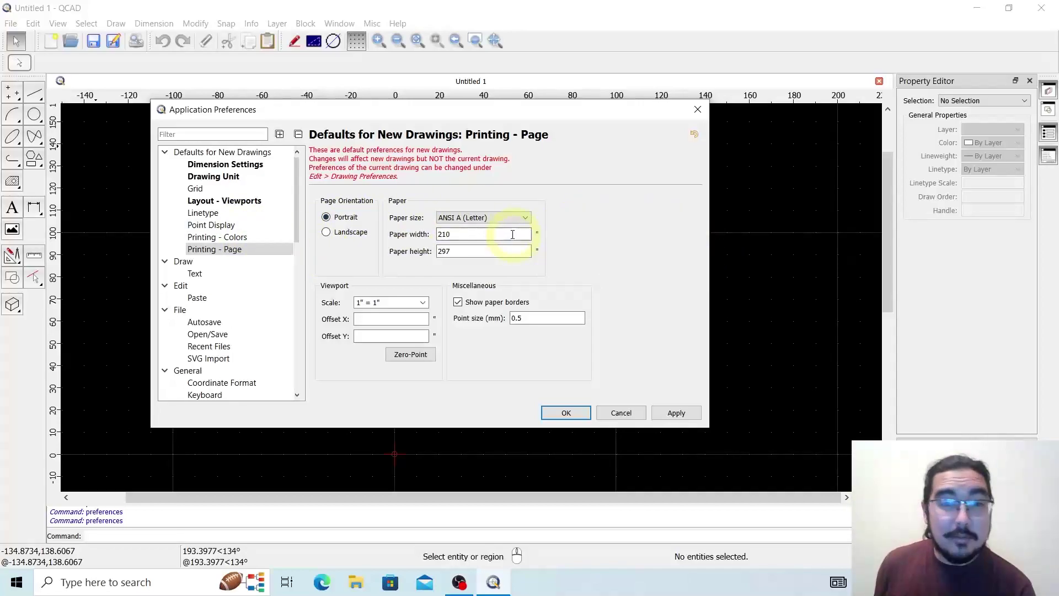
{"action": "left_click", "coordinate": [504, 219]}
{"action": "left_click", "coordinate": [499, 233]}
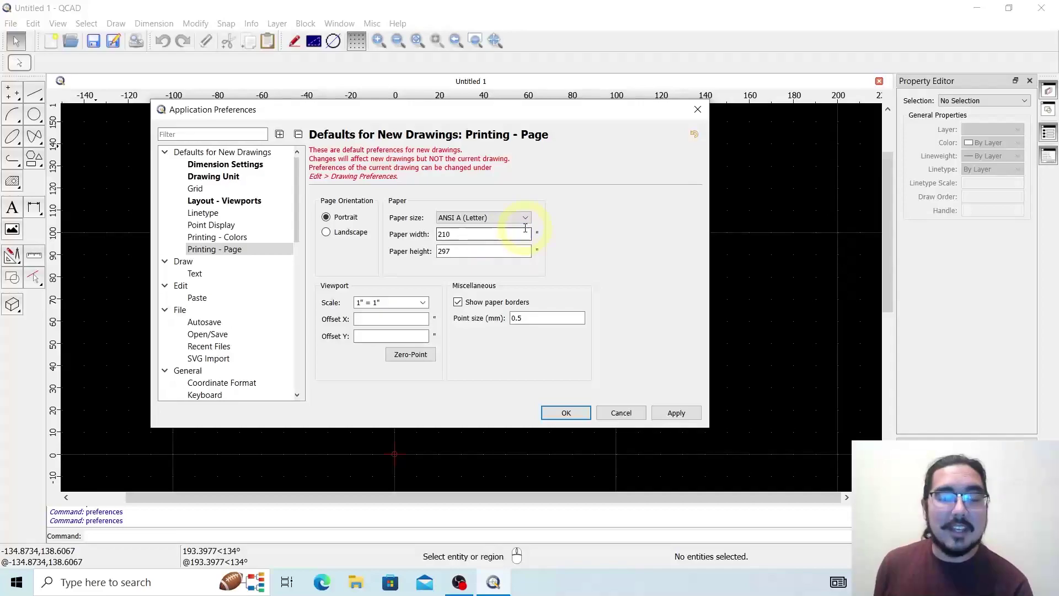
{"action": "left_click", "coordinate": [513, 217]}
{"action": "left_click", "coordinate": [514, 218]}
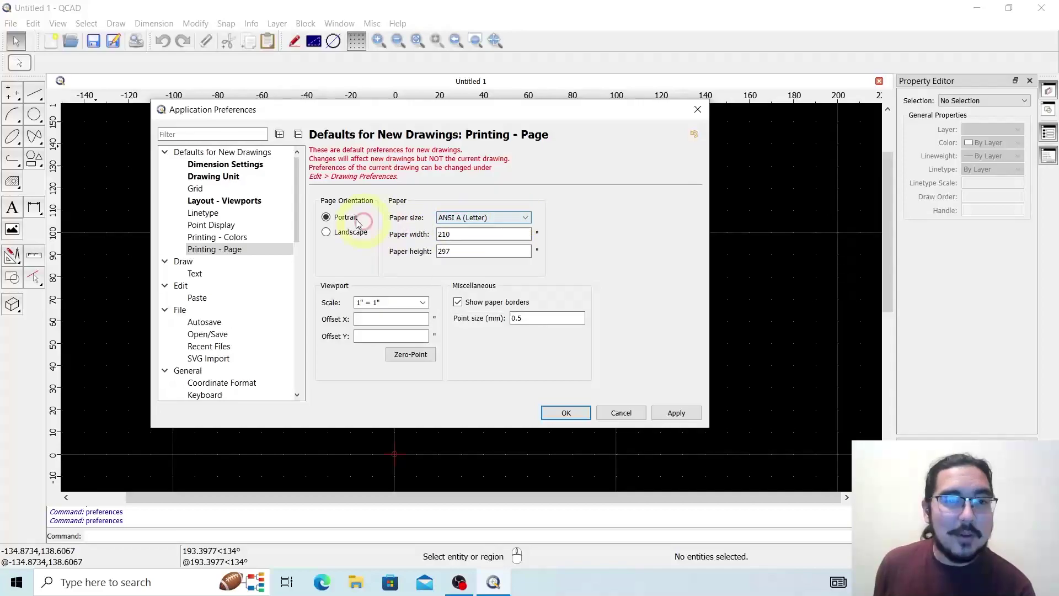
{"action": "left_click", "coordinate": [231, 237]}
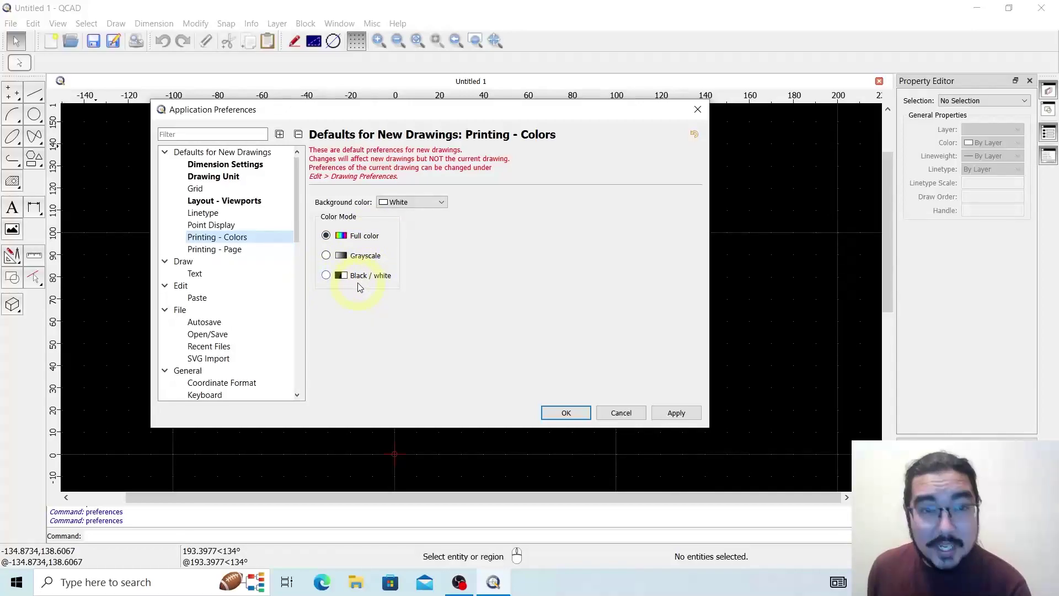
Step: Review the Linetype and Point Display defaults and apply the new-drawing settings
{"action": "left_click", "coordinate": [212, 215]}
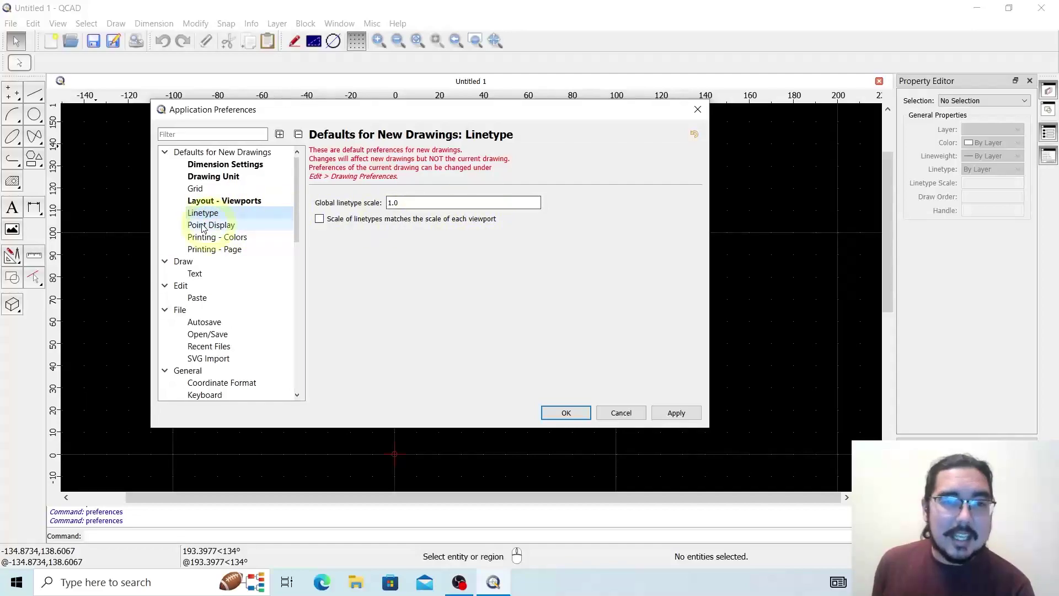
{"action": "left_click", "coordinate": [211, 226]}
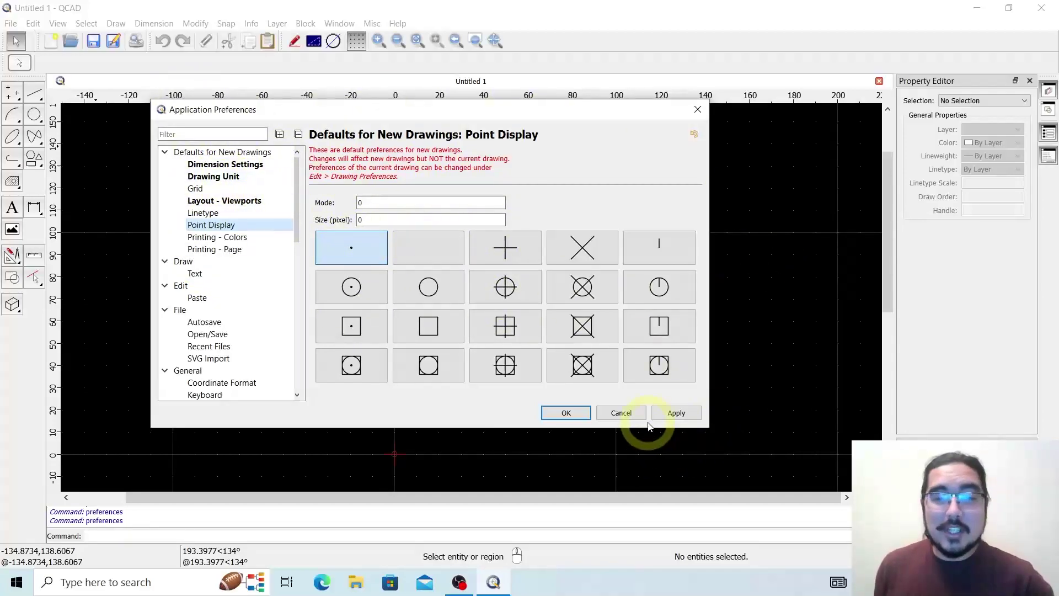
{"action": "left_click", "coordinate": [677, 413]}
Step: Close Application Preferences with OK, zoom the empty Untitled 1 canvas, and bring up the Edit menu
{"action": "left_click", "coordinate": [564, 413]}
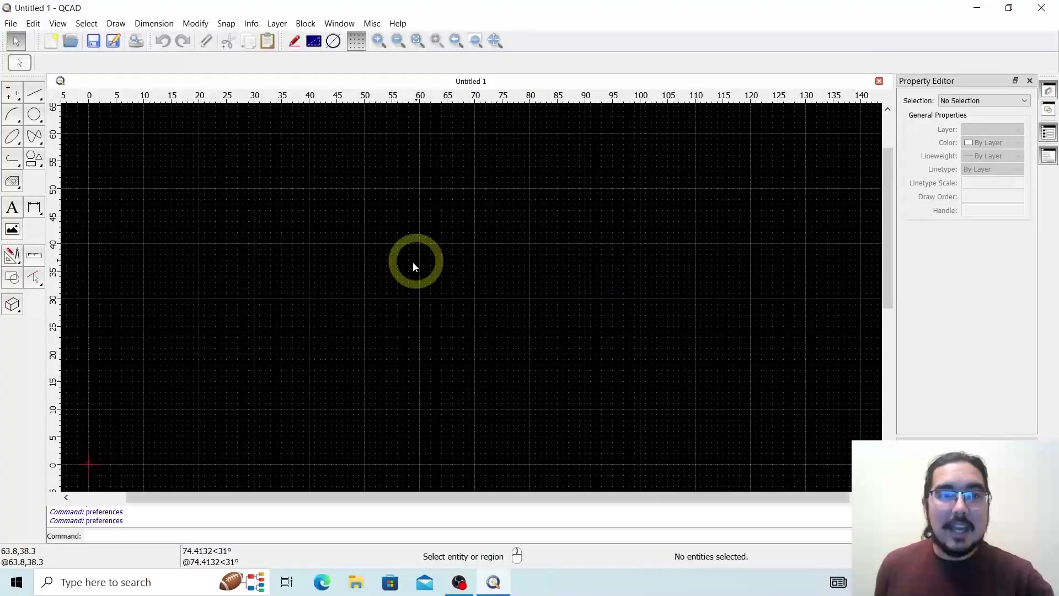
{"action": "scroll", "coordinate": [549, 301], "scroll_direction": "down", "scroll_amount": 4}
{"action": "scroll", "coordinate": [325, 323], "scroll_direction": "up", "scroll_amount": 2}
{"action": "scroll", "coordinate": [326, 329], "scroll_direction": "up", "scroll_amount": 1}
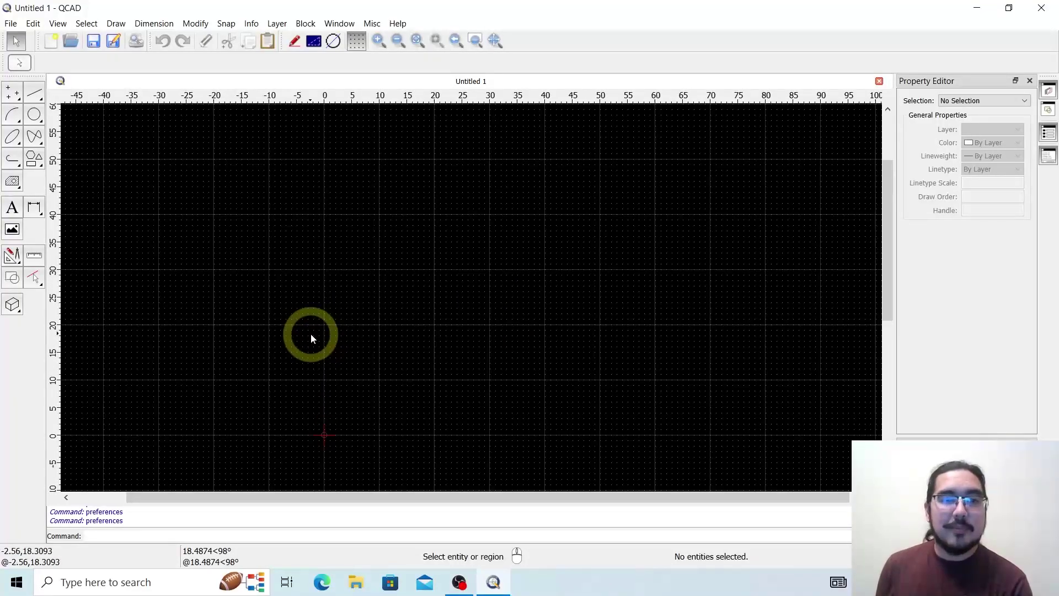
{"action": "scroll", "coordinate": [310, 334], "scroll_direction": "up", "scroll_amount": 1}
{"action": "scroll", "coordinate": [320, 367], "scroll_direction": "up", "scroll_amount": 1}
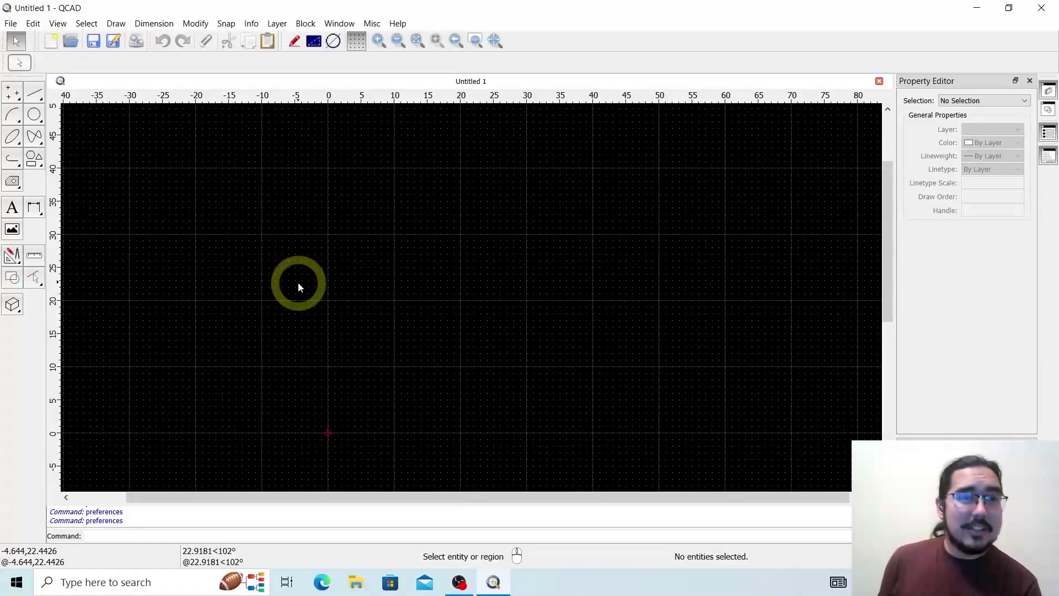
{"action": "left_click", "coordinate": [33, 24]}
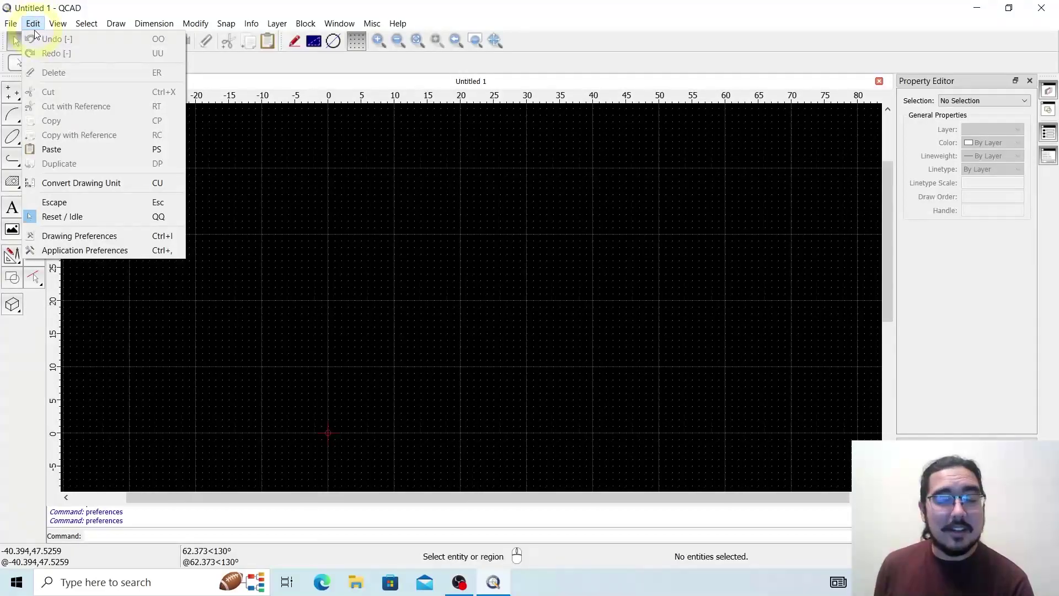
Step: Open Drawing Preferences for Untitled 1 and look through its Dimension Settings
{"action": "left_click", "coordinate": [78, 236]}
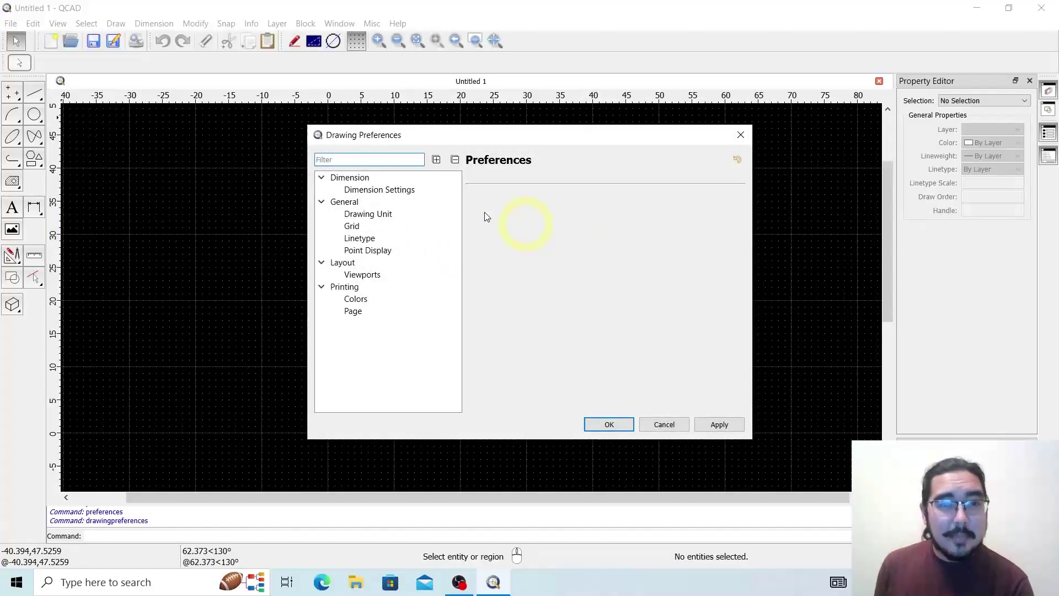
{"action": "left_click", "coordinate": [374, 191]}
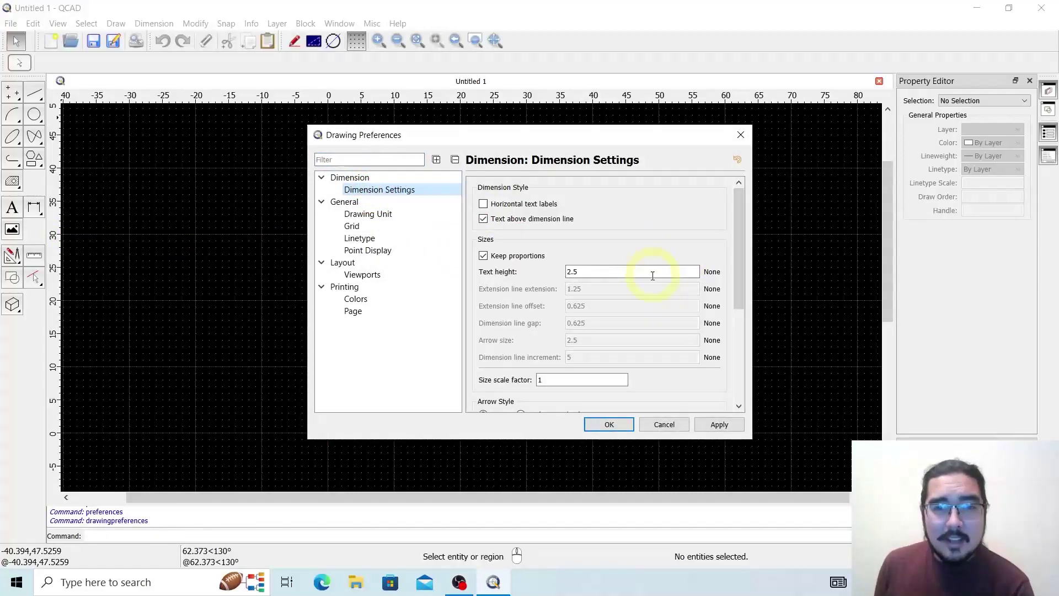
{"action": "scroll", "coordinate": [627, 259], "scroll_direction": "down", "scroll_amount": 2}
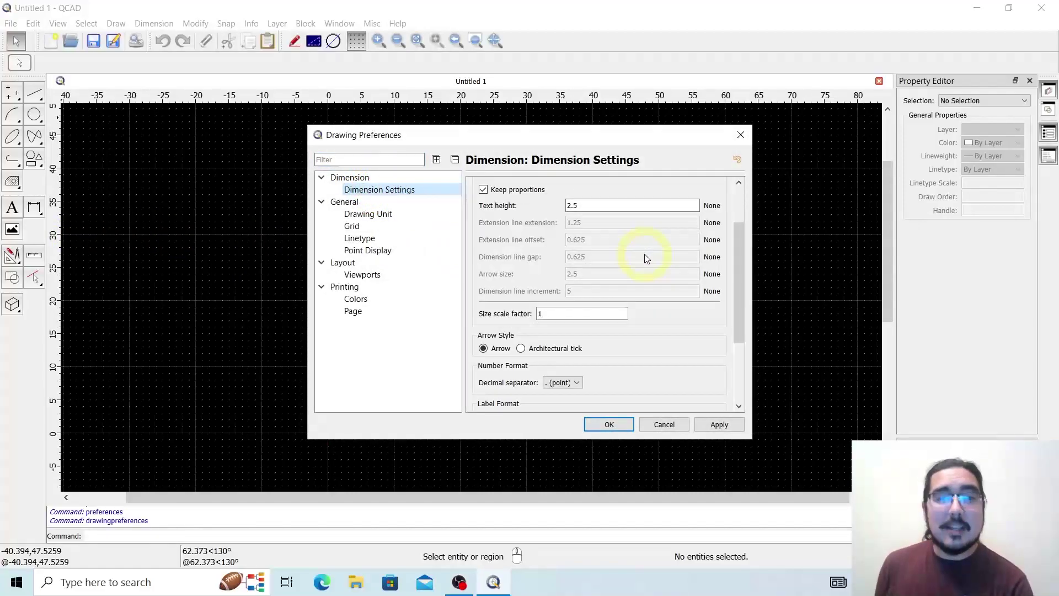
{"action": "scroll", "coordinate": [617, 254], "scroll_direction": "down", "scroll_amount": 3}
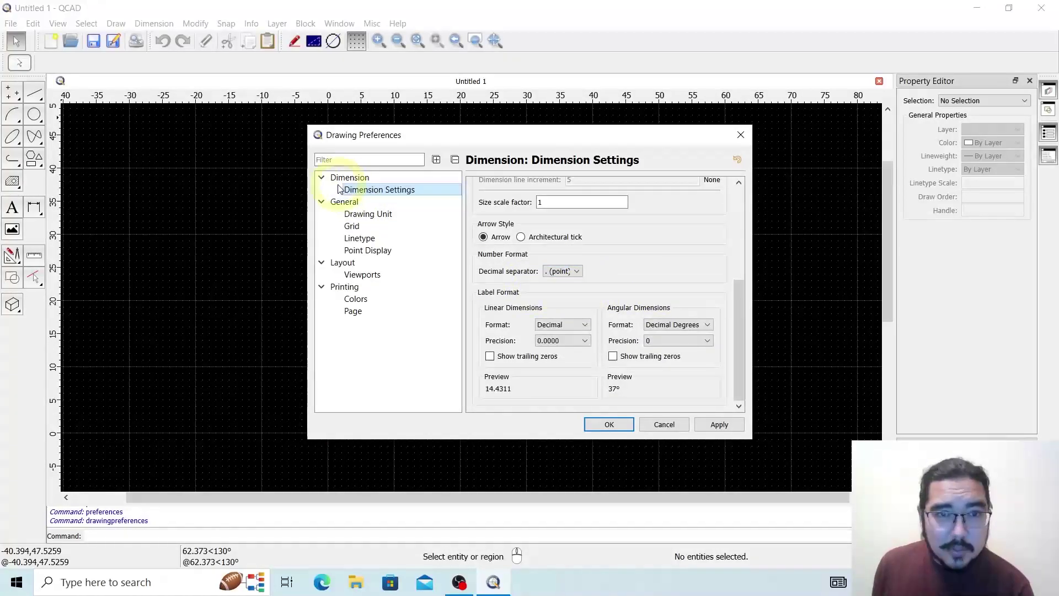
Step: Set the drawing's Drawing unit and Paper unit to Inch with Imperial measurement, and apply
{"action": "left_click", "coordinate": [385, 216]}
{"action": "left_click", "coordinate": [690, 188]}
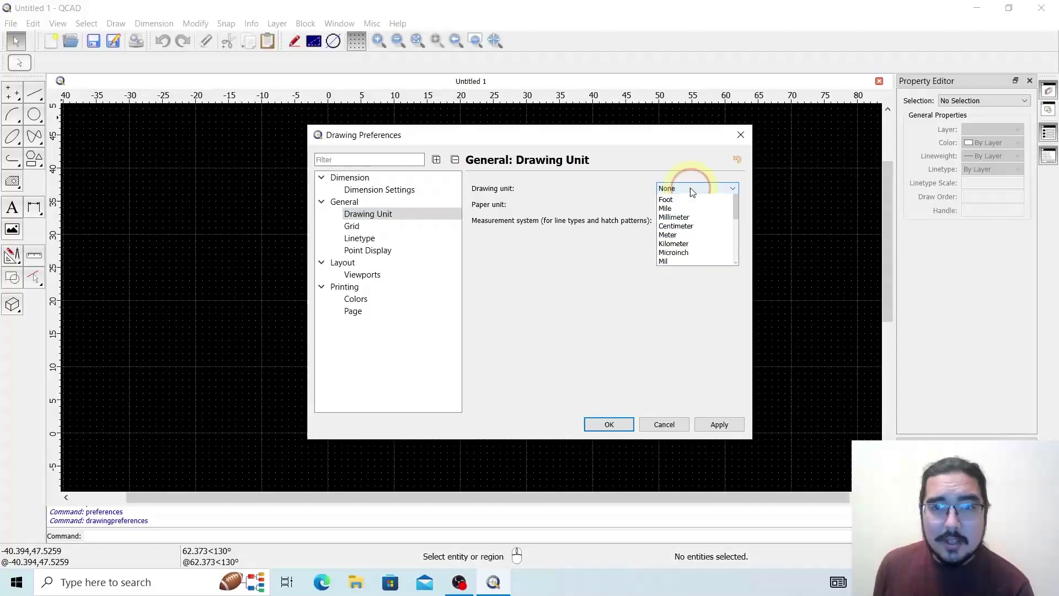
{"action": "left_click", "coordinate": [683, 209]}
{"action": "left_click", "coordinate": [684, 204]}
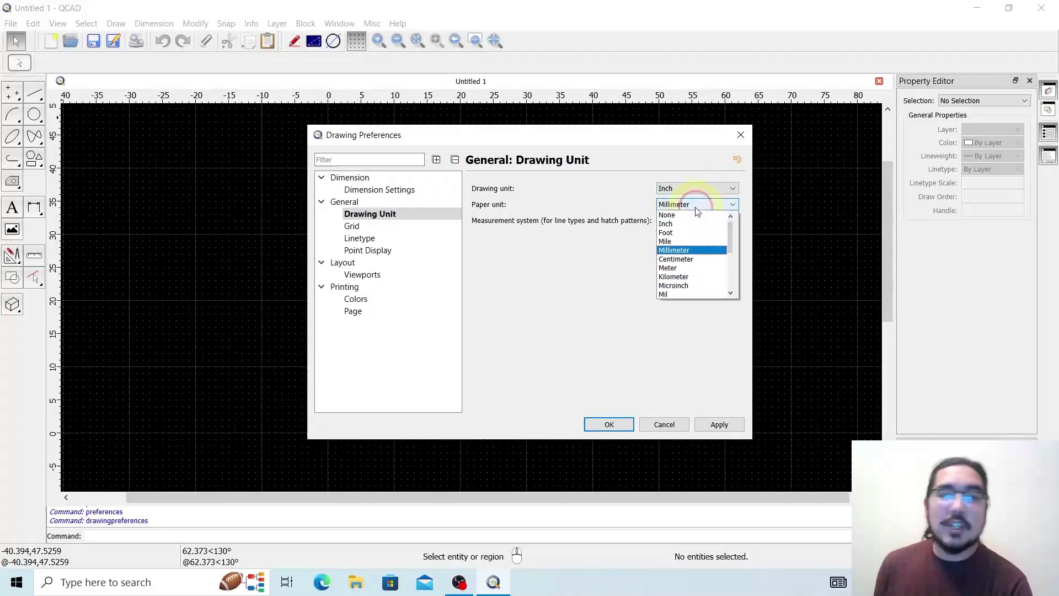
{"action": "left_click", "coordinate": [683, 224]}
{"action": "left_click", "coordinate": [681, 221]}
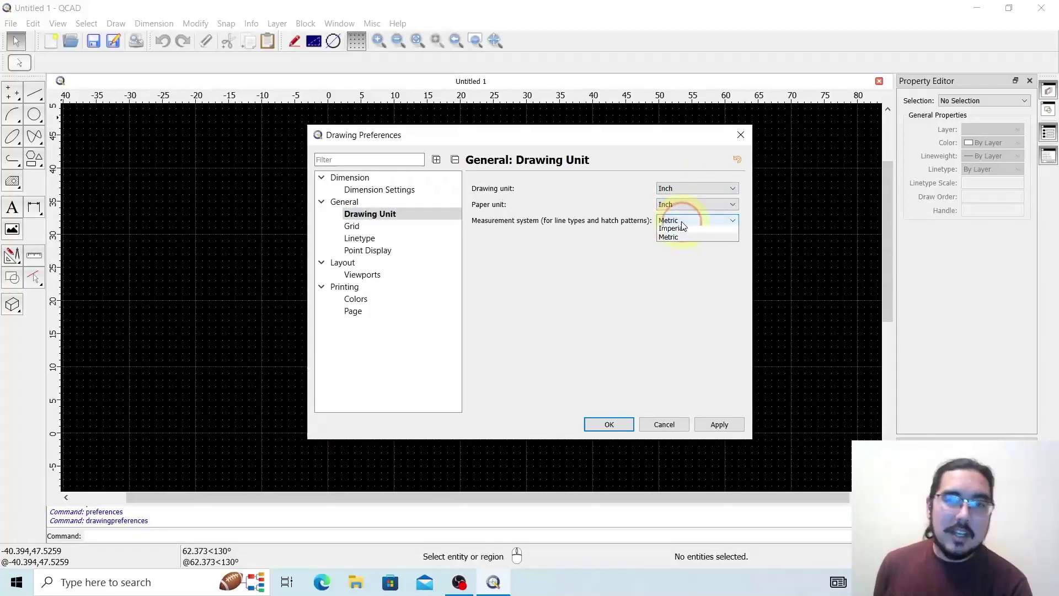
{"action": "left_click", "coordinate": [699, 235]}
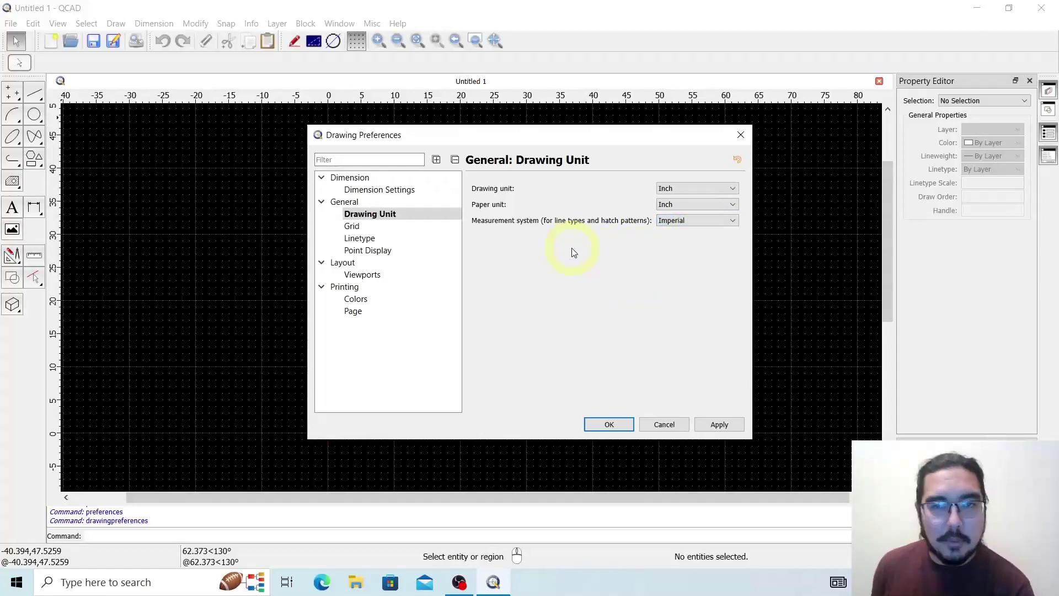
{"action": "left_click", "coordinate": [715, 424]}
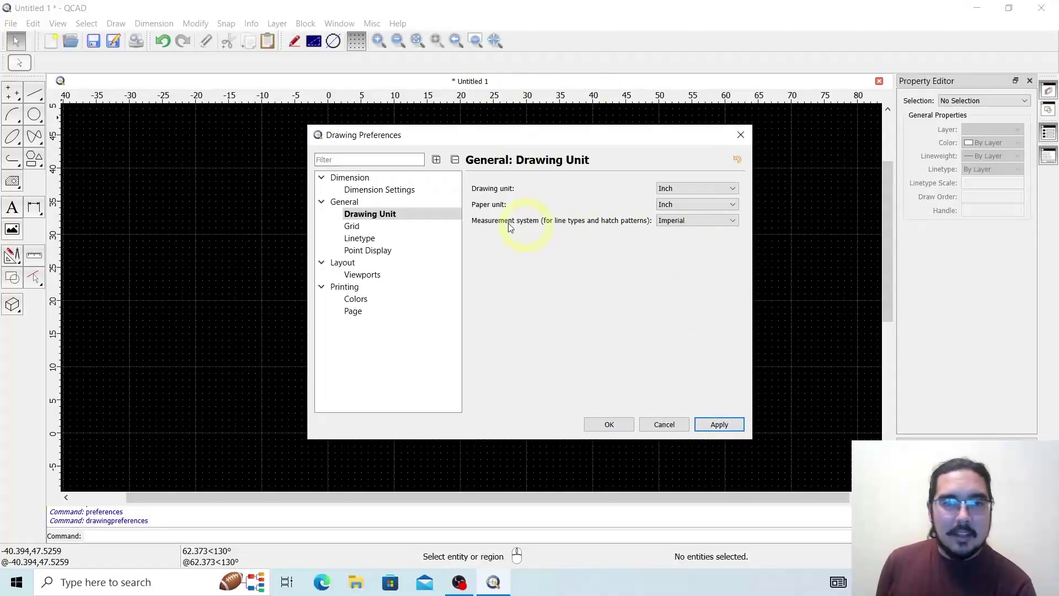
Step: Enable the isometric grid for Viewport 1, apply, and close Drawing Preferences
{"action": "left_click", "coordinate": [380, 228]}
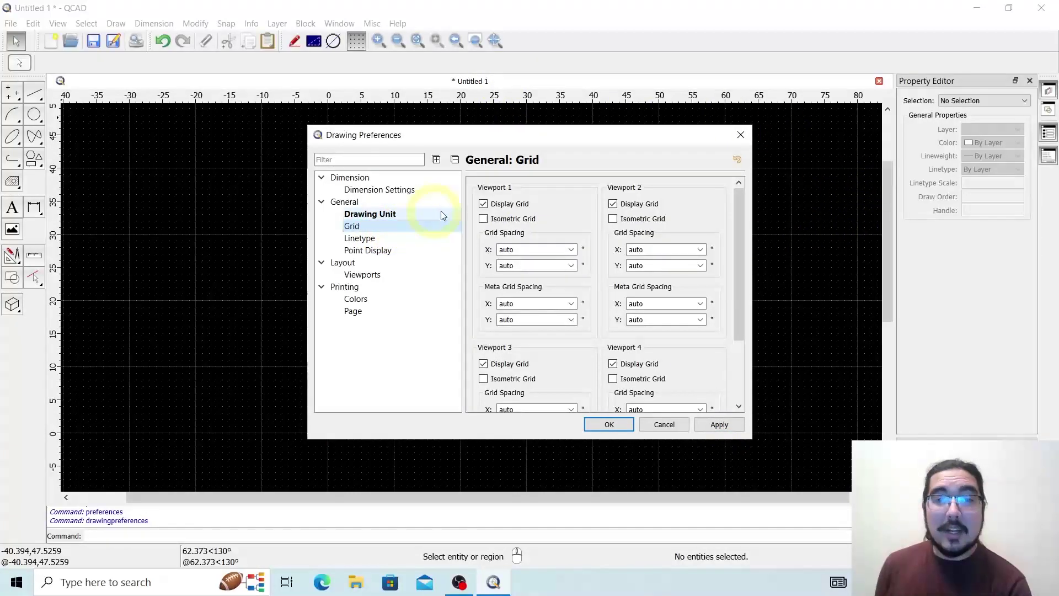
{"action": "left_click", "coordinate": [484, 219]}
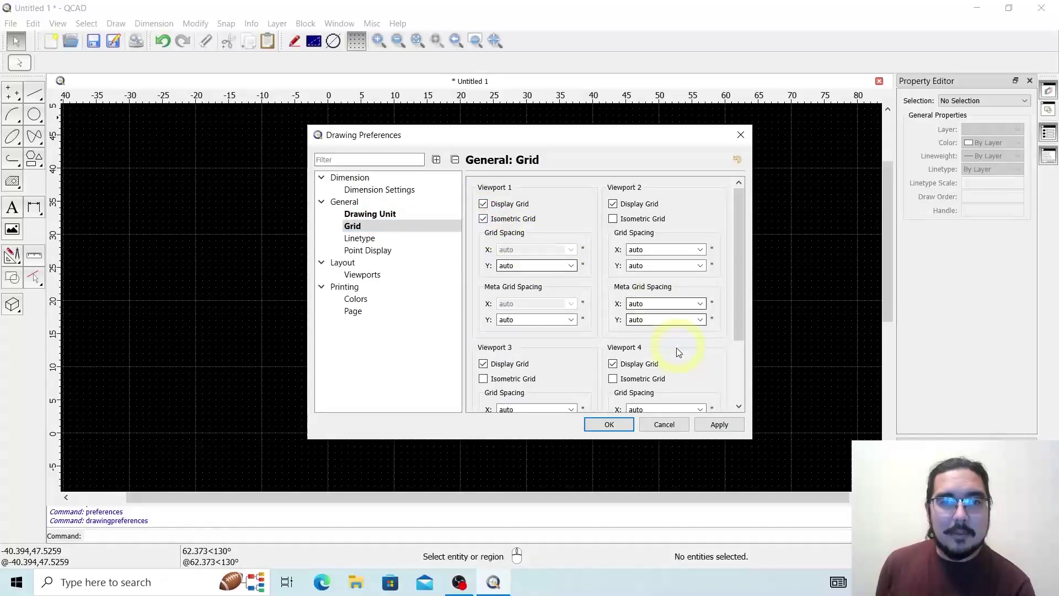
{"action": "left_click", "coordinate": [720, 425]}
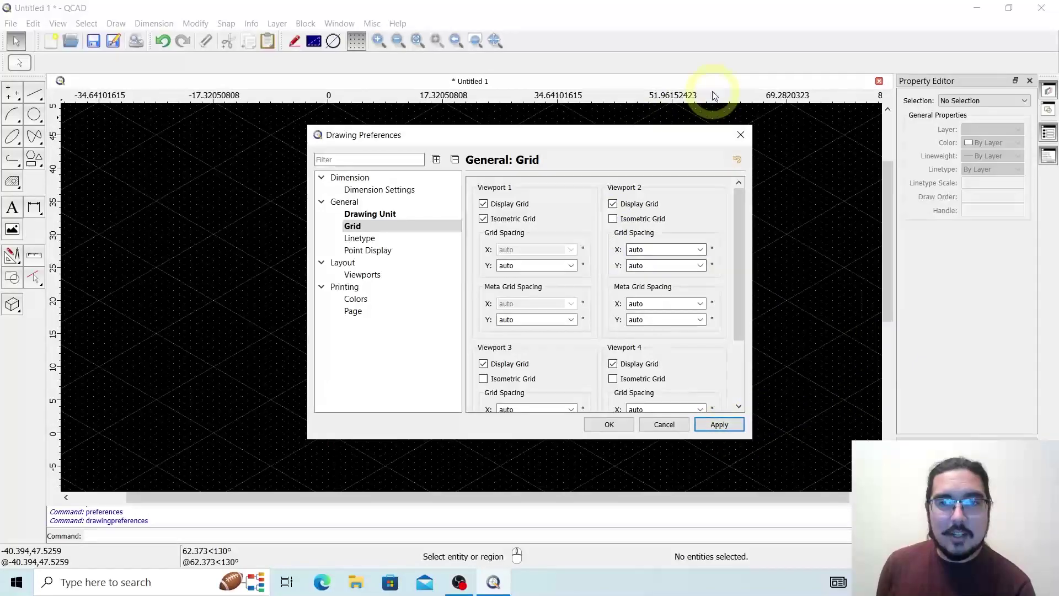
{"action": "left_click", "coordinate": [610, 423]}
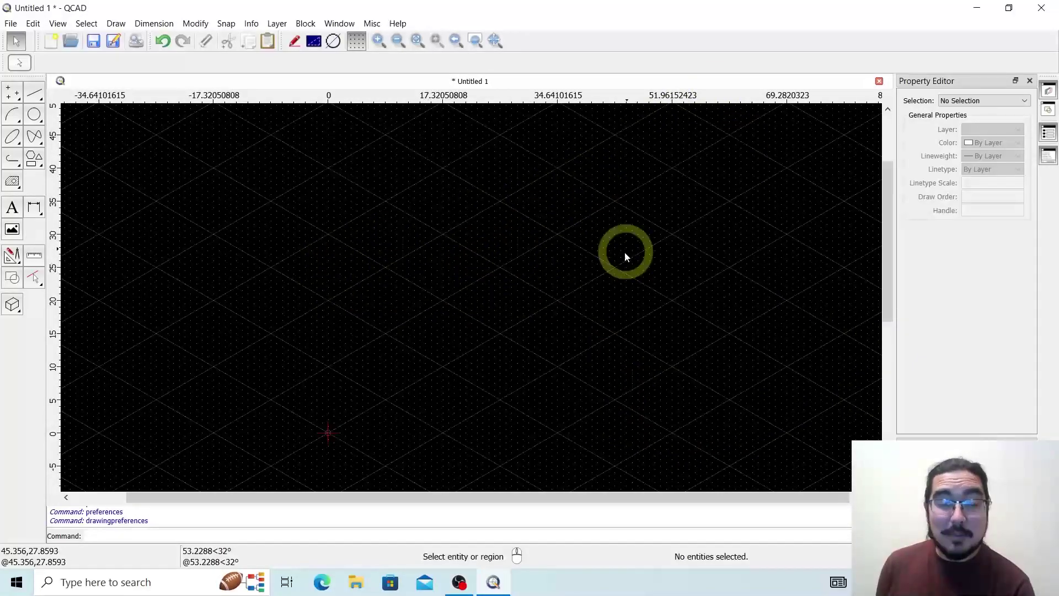
Step: Draw a four-segment 2-point test line chain snapped to the isometric grid
{"action": "left_click", "coordinate": [32, 92]}
{"action": "left_click", "coordinate": [34, 126]}
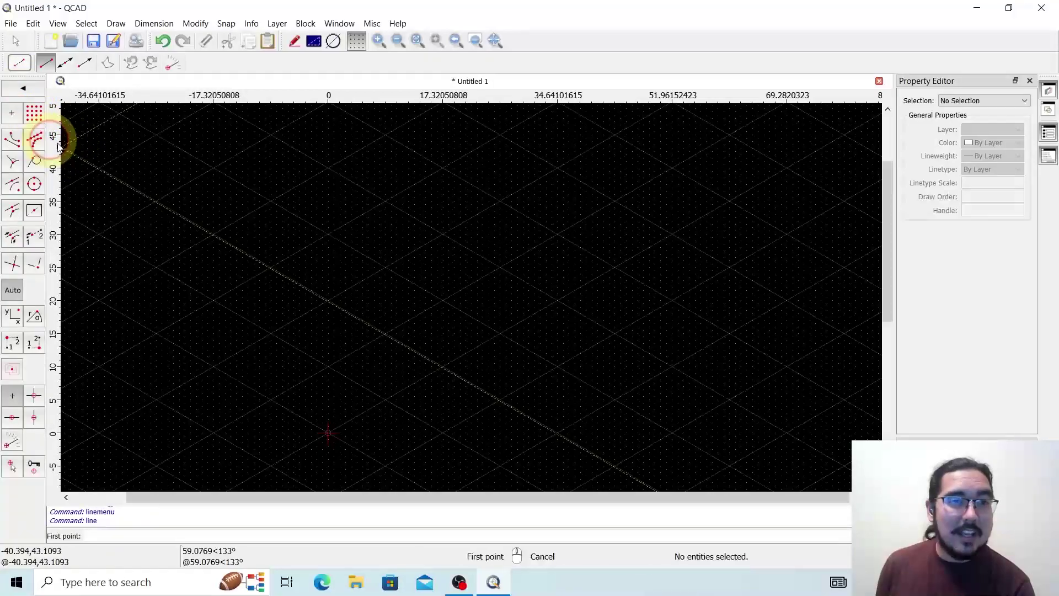
{"action": "left_click", "coordinate": [271, 268]}
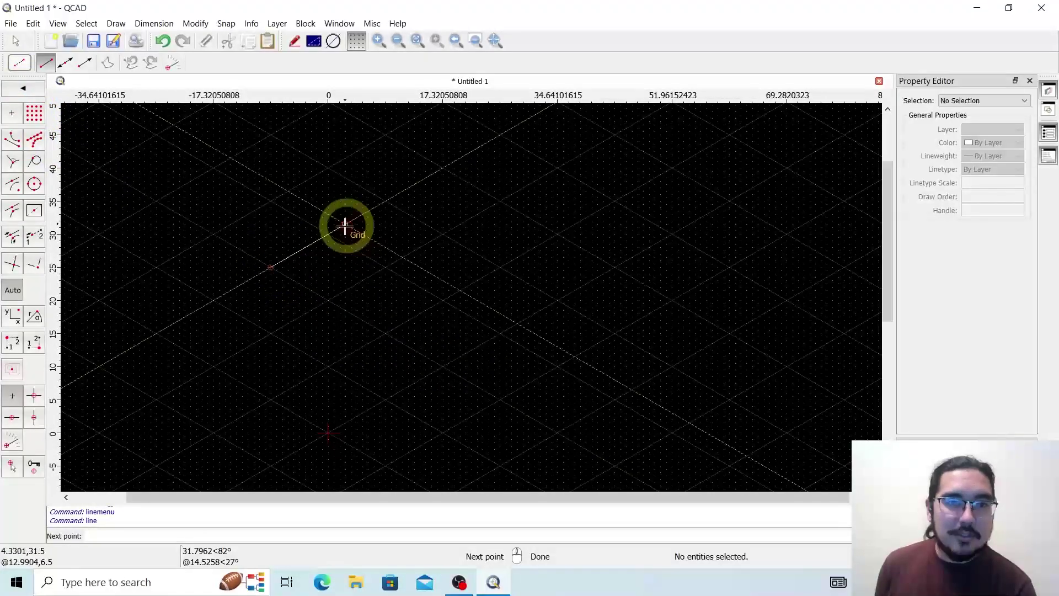
{"action": "left_click", "coordinate": [330, 236]}
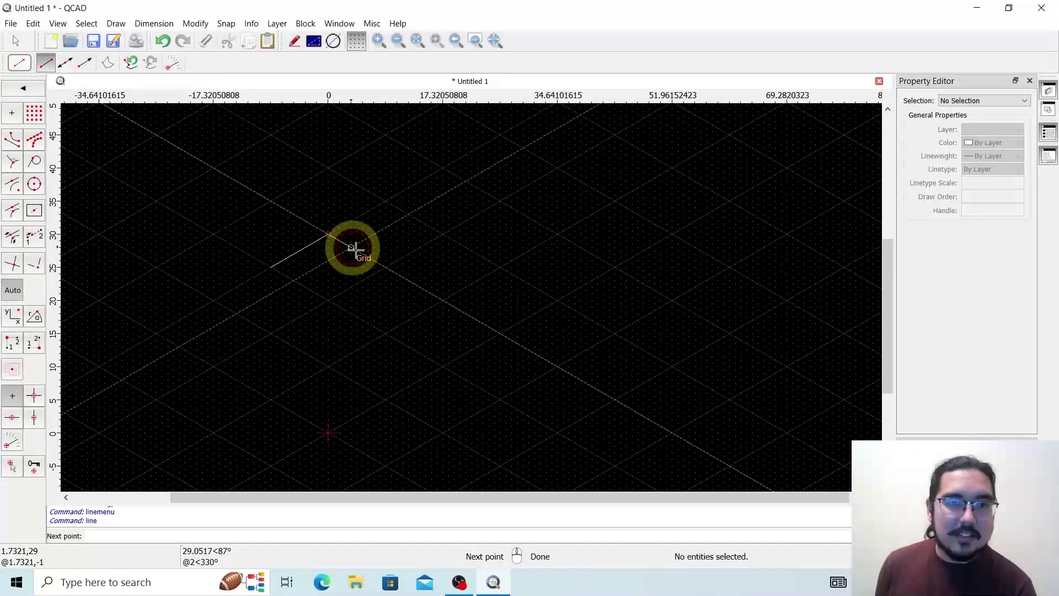
{"action": "left_click", "coordinate": [329, 169]}
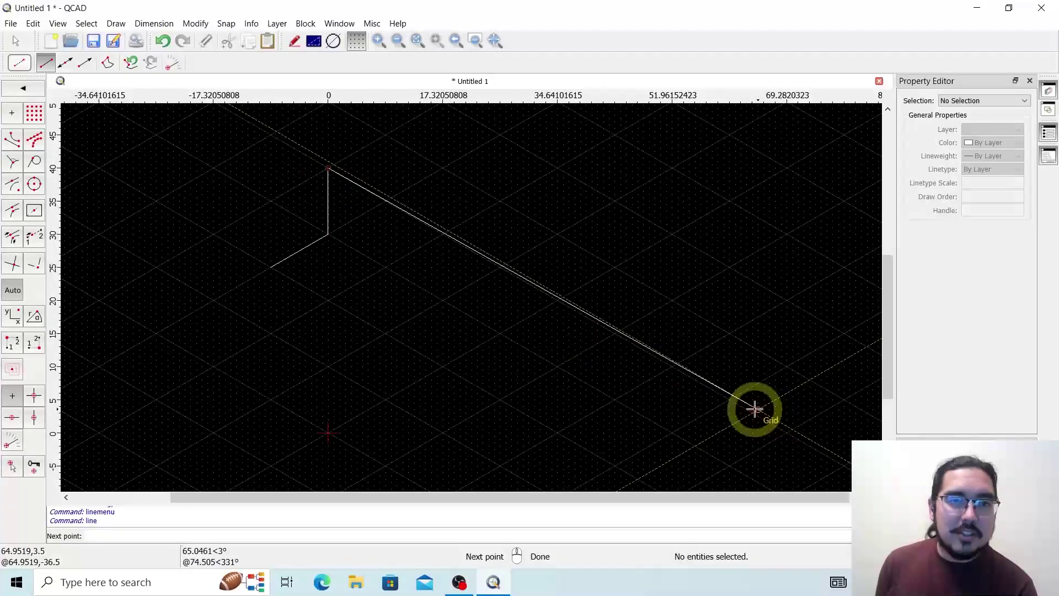
{"action": "left_click", "coordinate": [386, 202]}
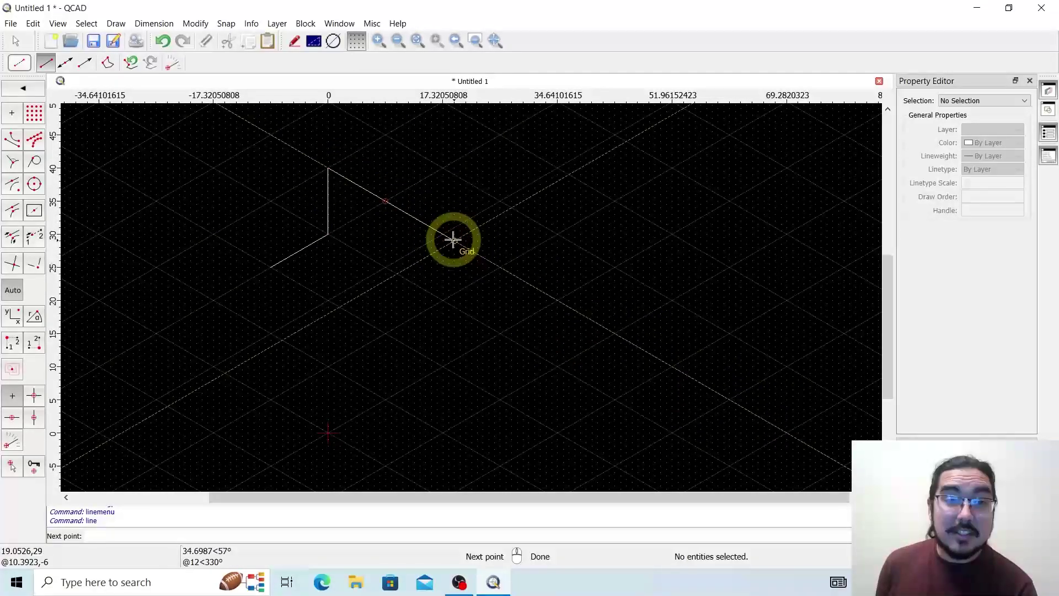
{"action": "left_click", "coordinate": [445, 236]}
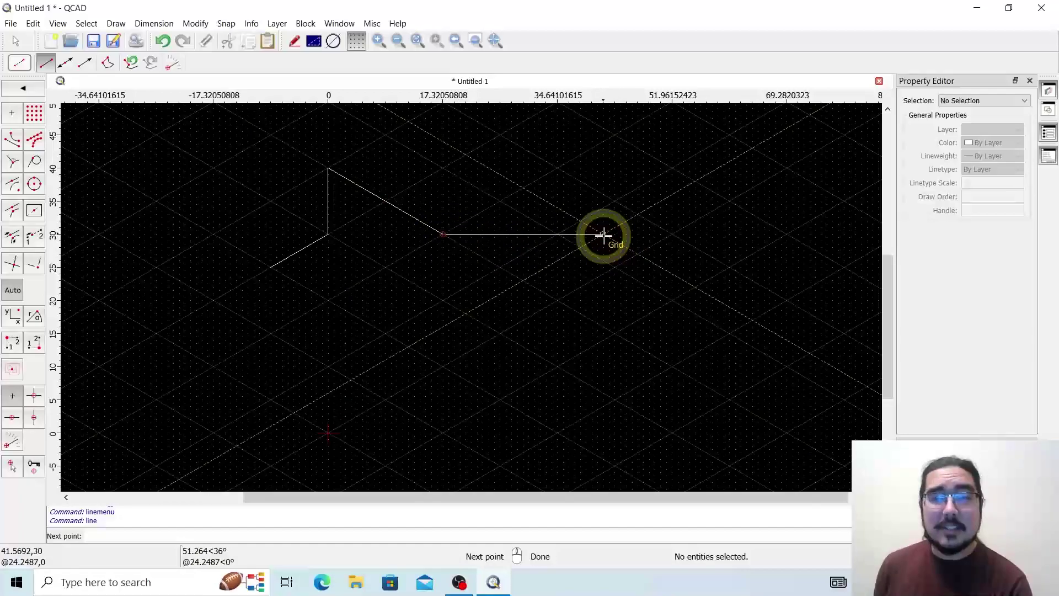
{"action": "key", "text": "Escape"}
Step: Window-select the four test lines and delete them
{"action": "left_click", "coordinate": [220, 326]}
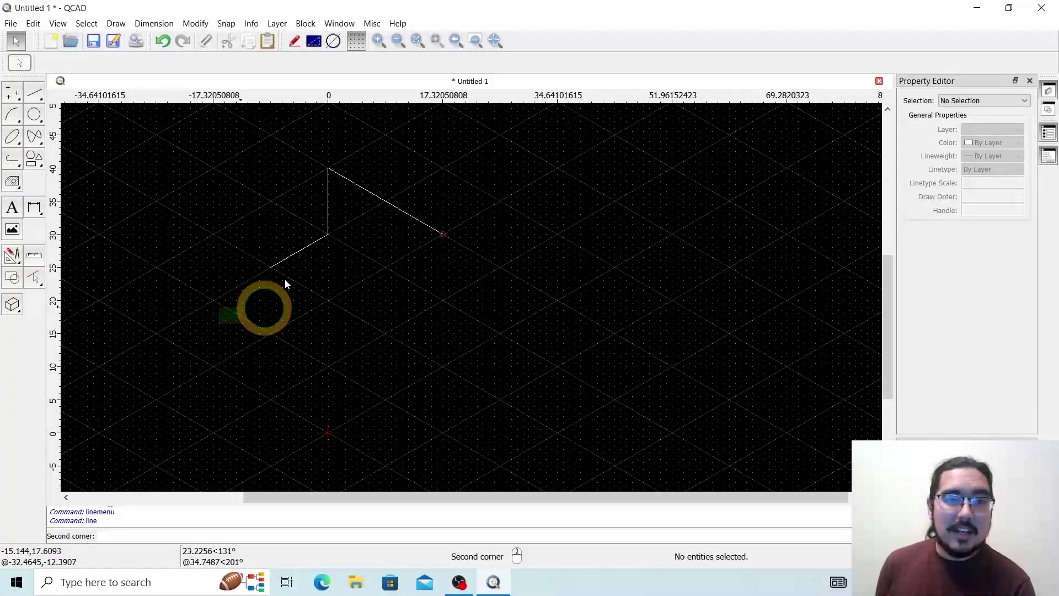
{"action": "left_click", "coordinate": [522, 149]}
{"action": "key", "text": "Delete"}
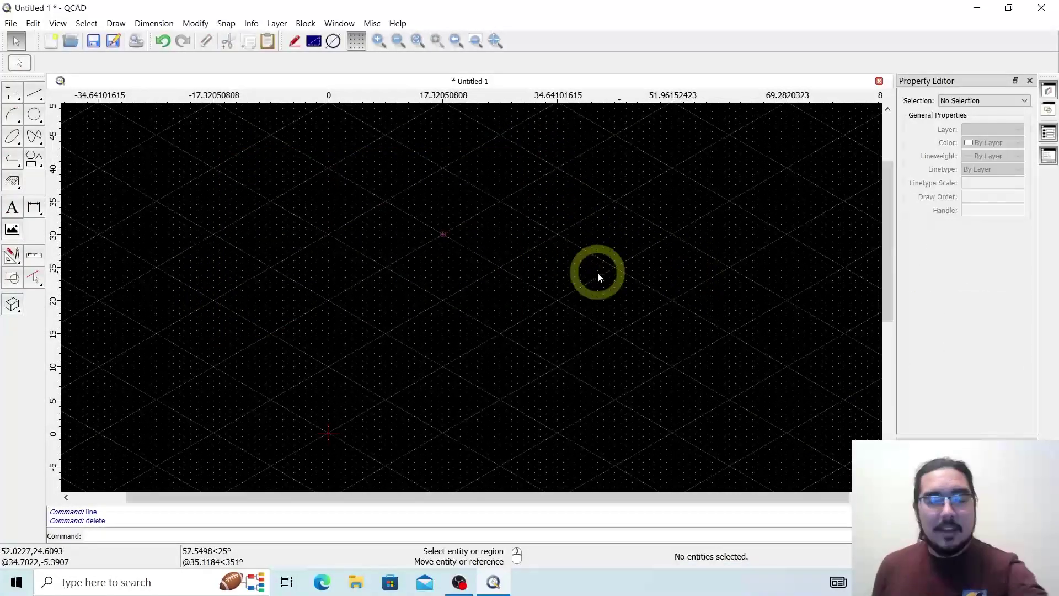
Step: Switch off the isometric grid for viewport 1 in Drawing Preferences and apply it
{"action": "left_click", "coordinate": [33, 24]}
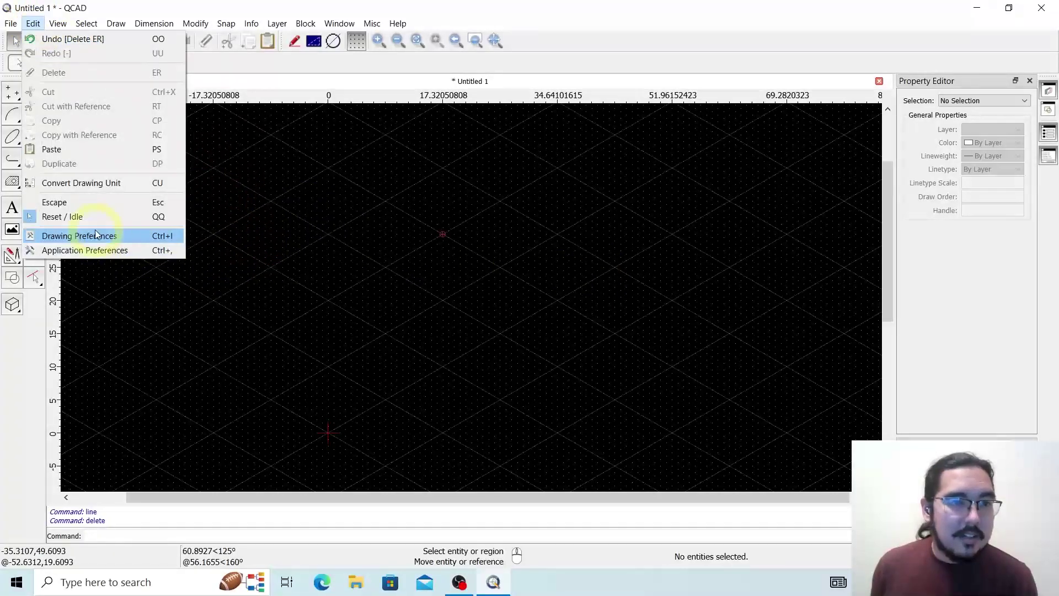
{"action": "left_click", "coordinate": [72, 236]}
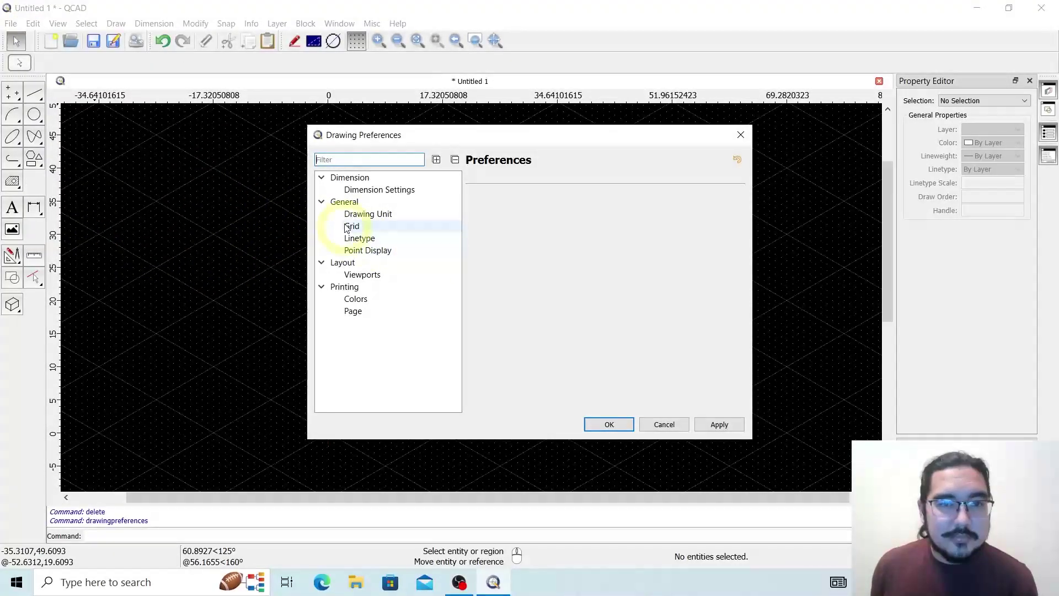
{"action": "left_click", "coordinate": [380, 215]}
{"action": "left_click", "coordinate": [352, 227]}
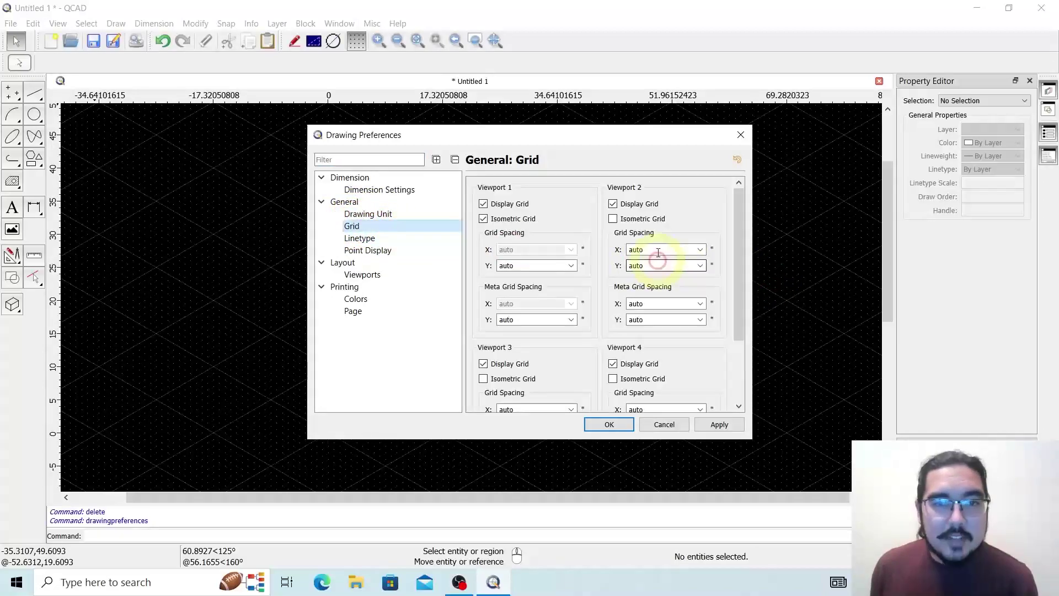
{"action": "left_click", "coordinate": [484, 220]}
{"action": "left_click", "coordinate": [483, 219]}
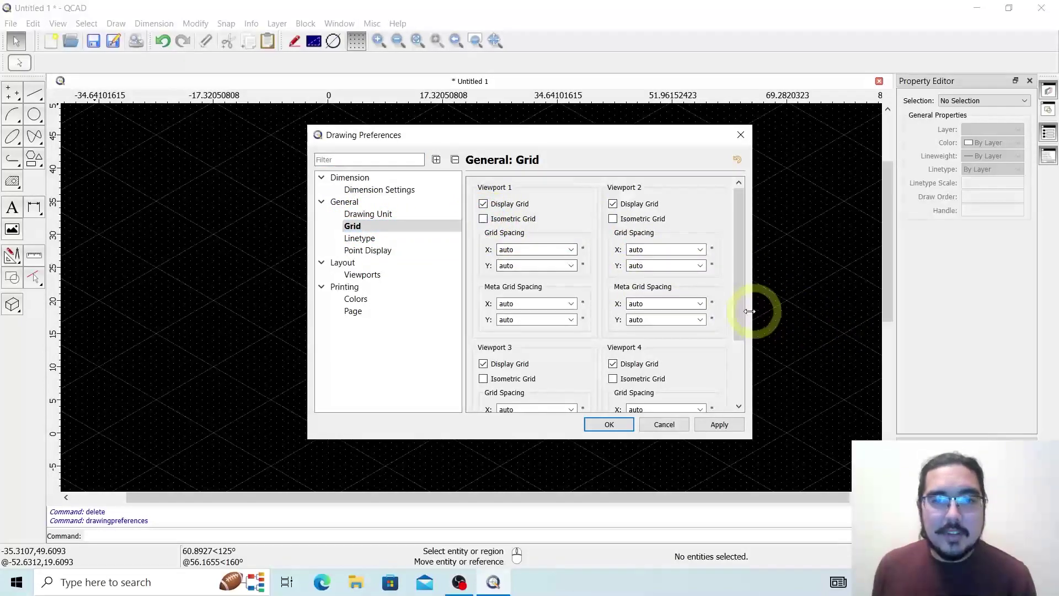
{"action": "left_click", "coordinate": [720, 425]}
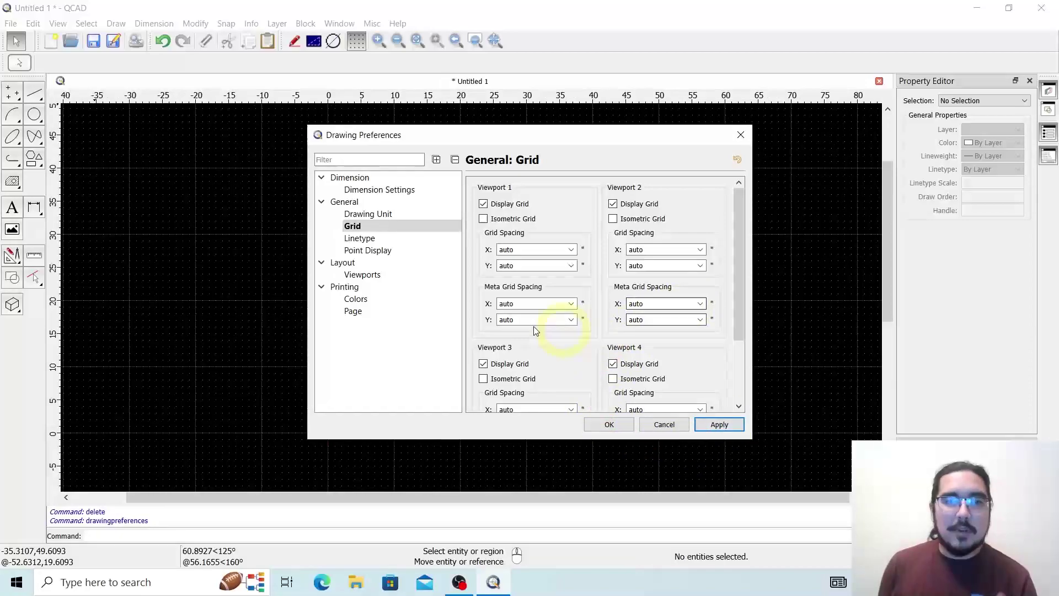
Step: Review the Linetype, Point Display, Printing colour and page, and Viewports preference pages
{"action": "left_click", "coordinate": [368, 243]}
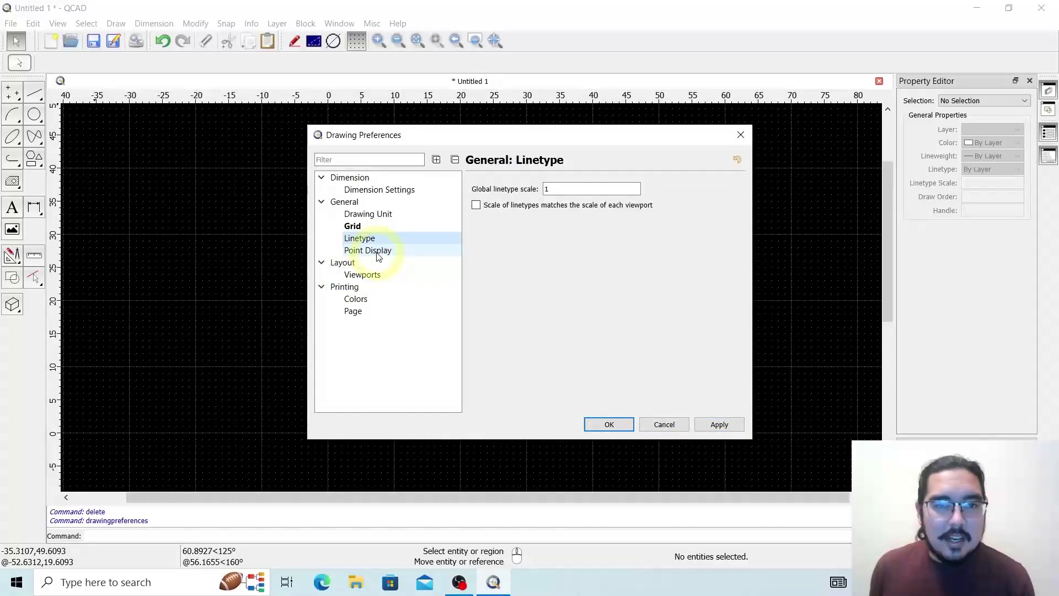
{"action": "left_click", "coordinate": [377, 252]}
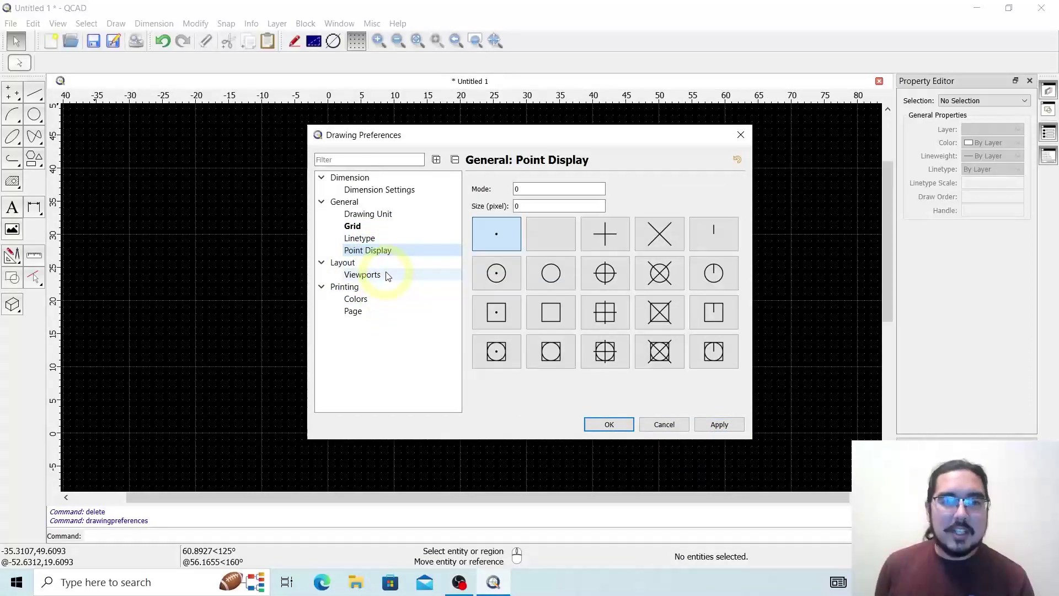
{"action": "left_click", "coordinate": [356, 299]}
{"action": "left_click", "coordinate": [348, 312]}
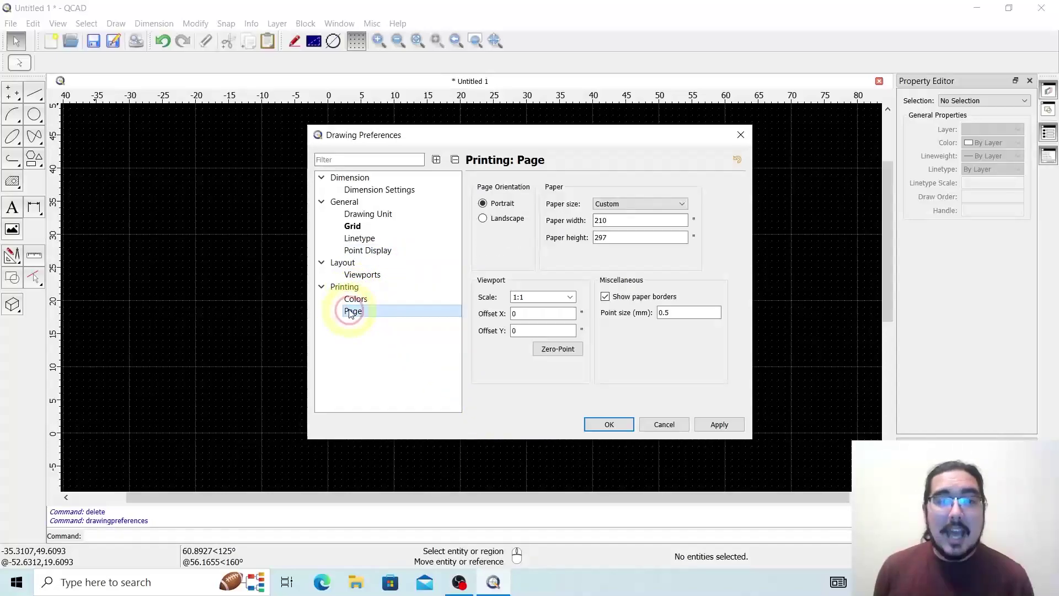
{"action": "left_click", "coordinate": [360, 275]}
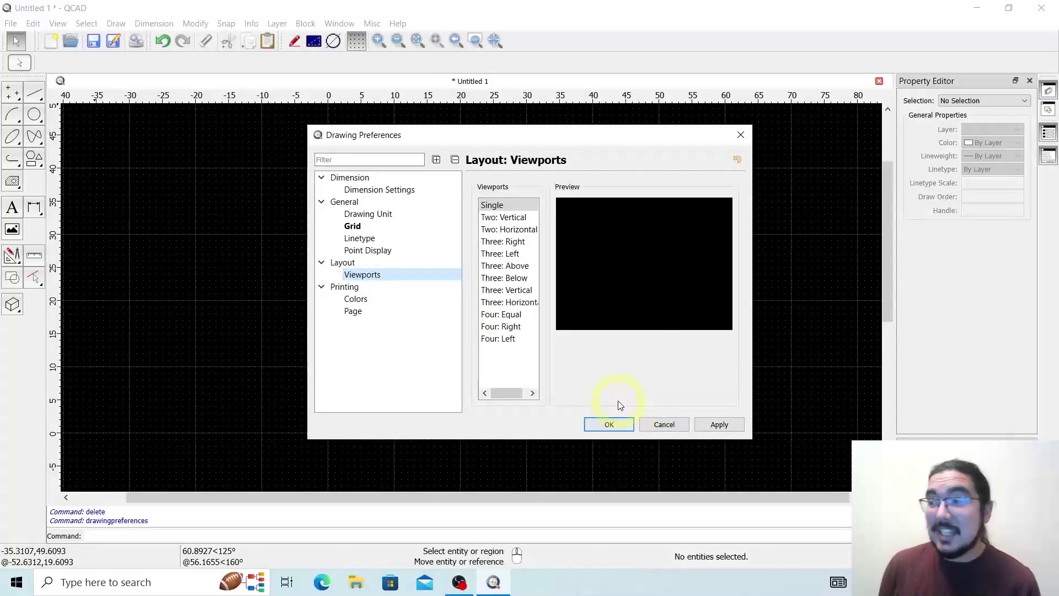
Step: Confirm Drawing Preferences with OK, leaving Untitled 1 on its square grid
{"action": "left_click", "coordinate": [619, 425]}
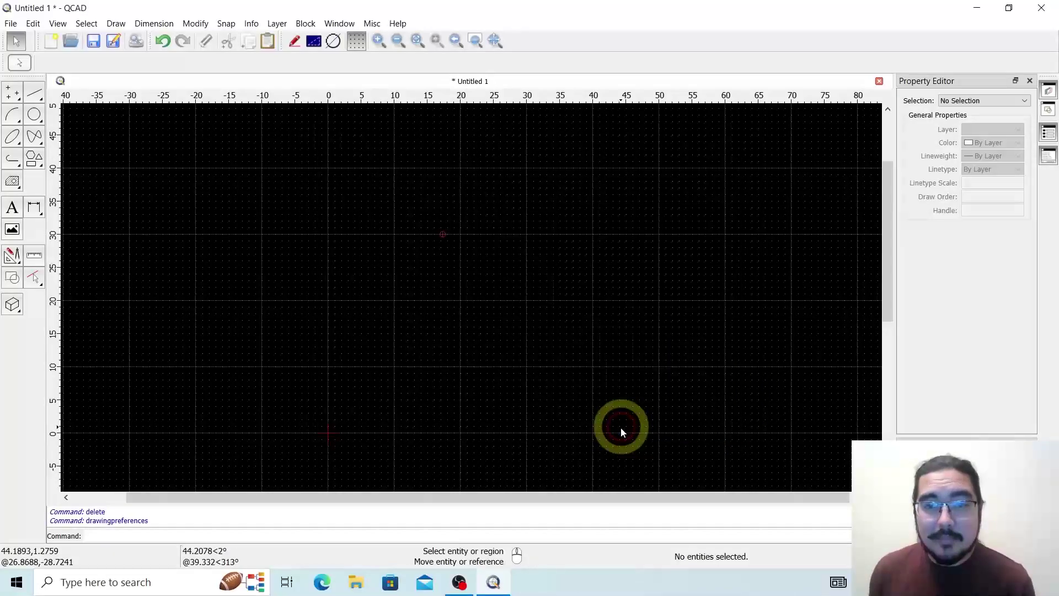